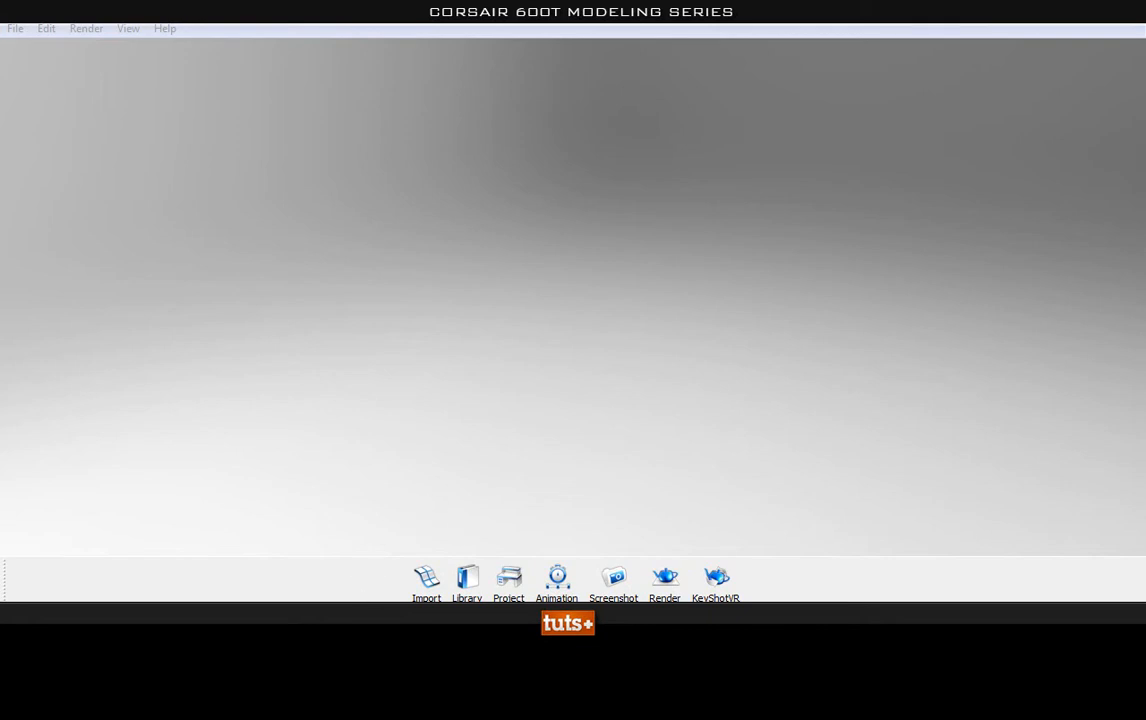
# - In Windows Task Manager, restrict keyshot4.exe to processors CPU 0 through CPU 5 and check the per-core CPU usage history
pyautogui.moveTo(357, 615)
pyautogui.click(371, 548)
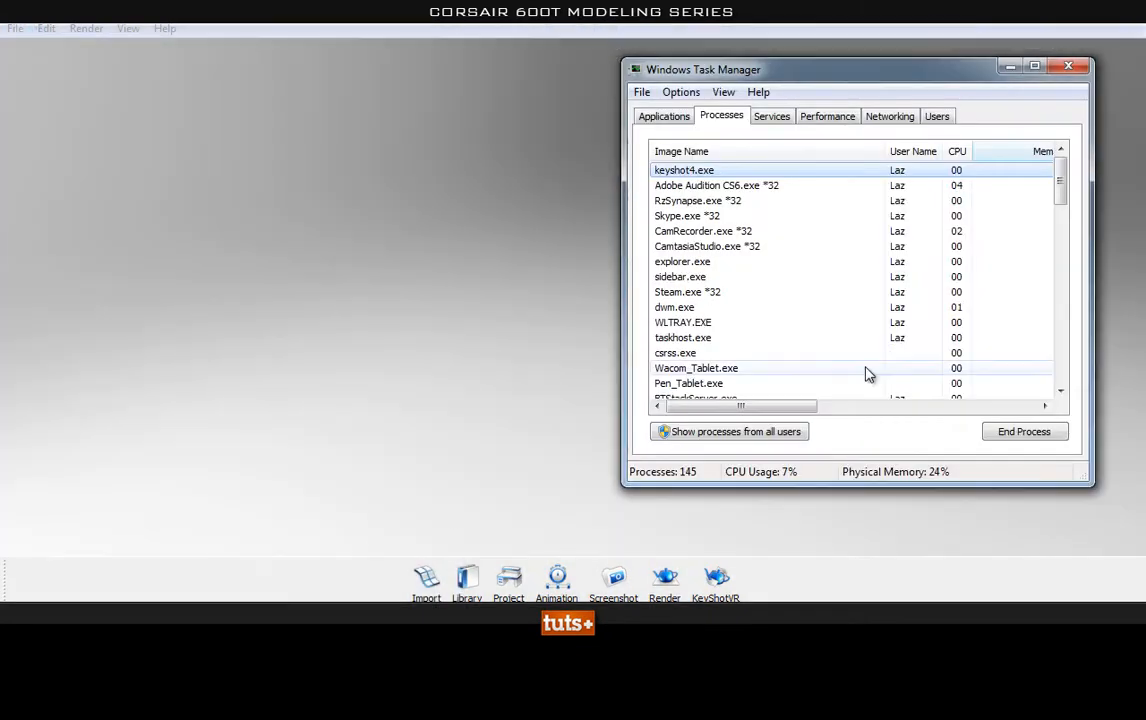
pyautogui.moveTo(817, 77); pyautogui.dragTo(775, 92)
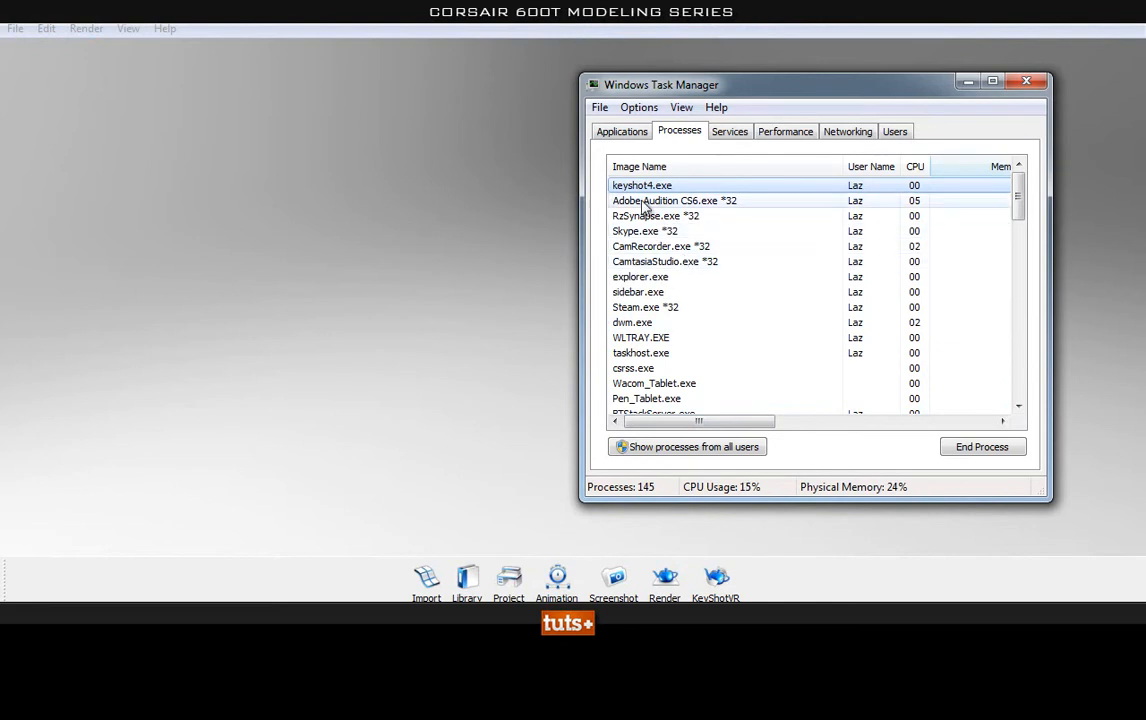
pyautogui.moveTo(667, 93); pyautogui.dragTo(682, 95)
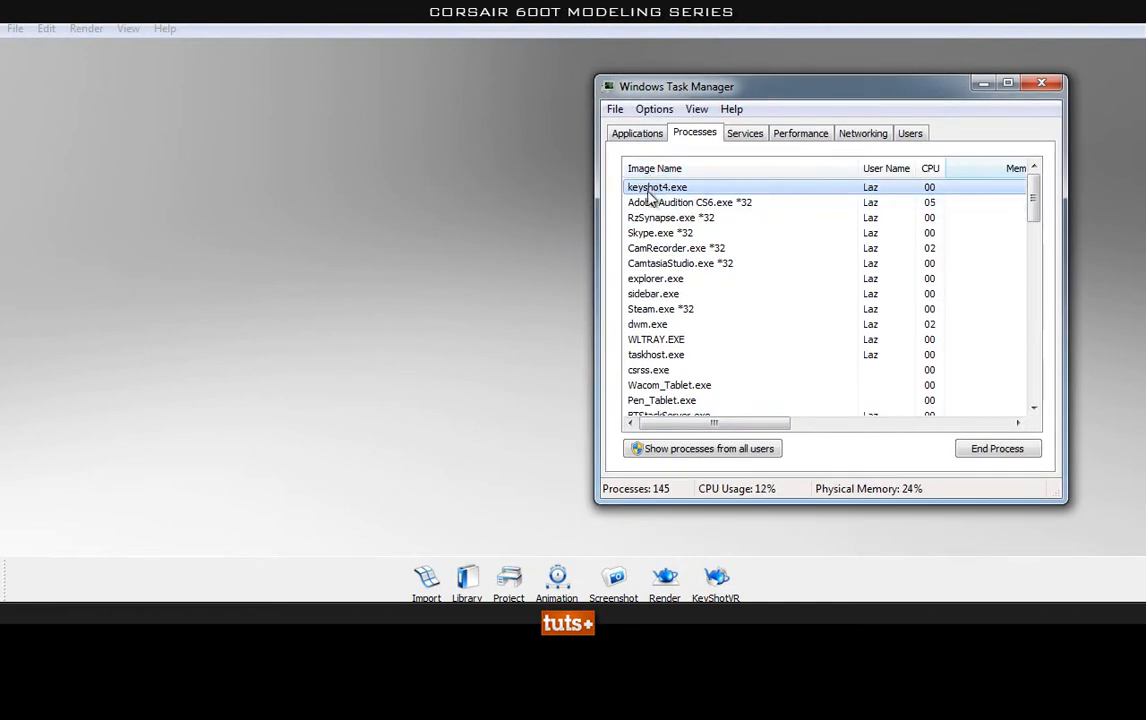
pyautogui.rightClick(705, 195)
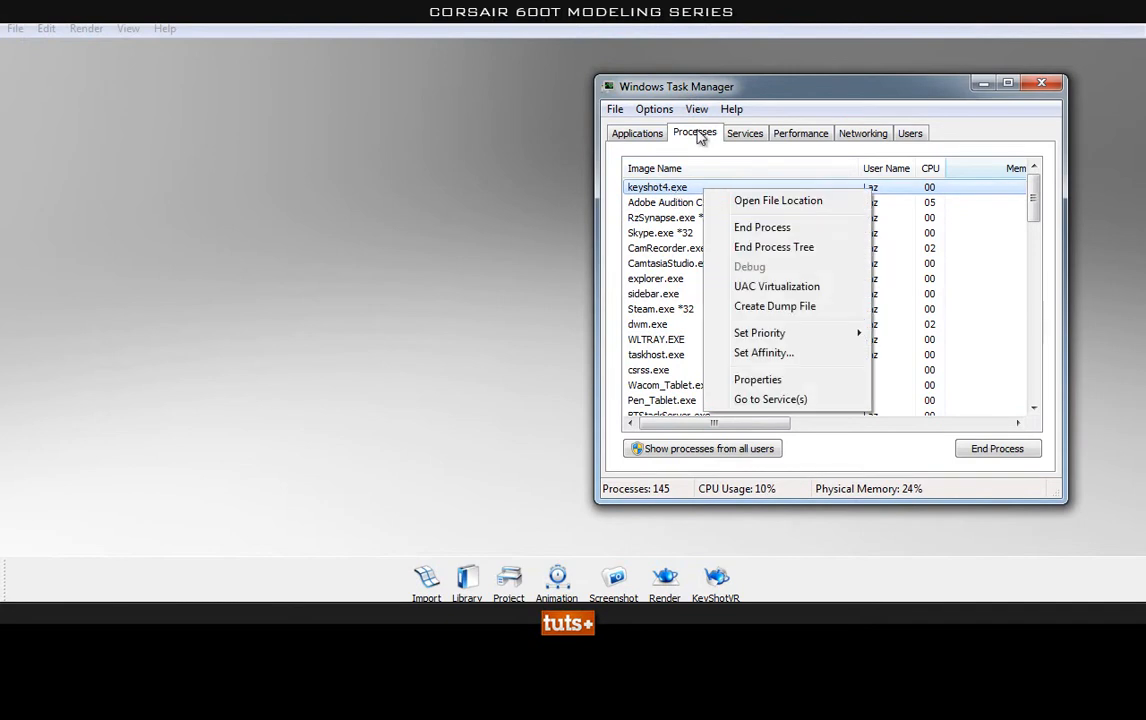
pyautogui.click(760, 355)
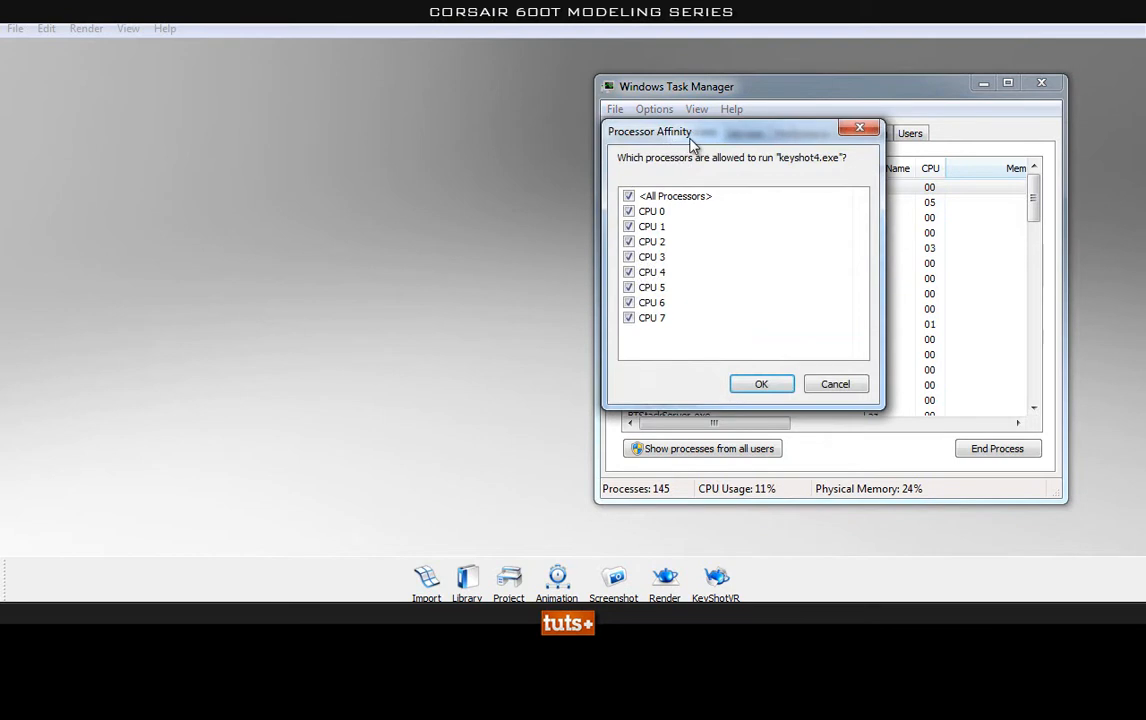
pyautogui.moveTo(691, 146); pyautogui.dragTo(785, 177)
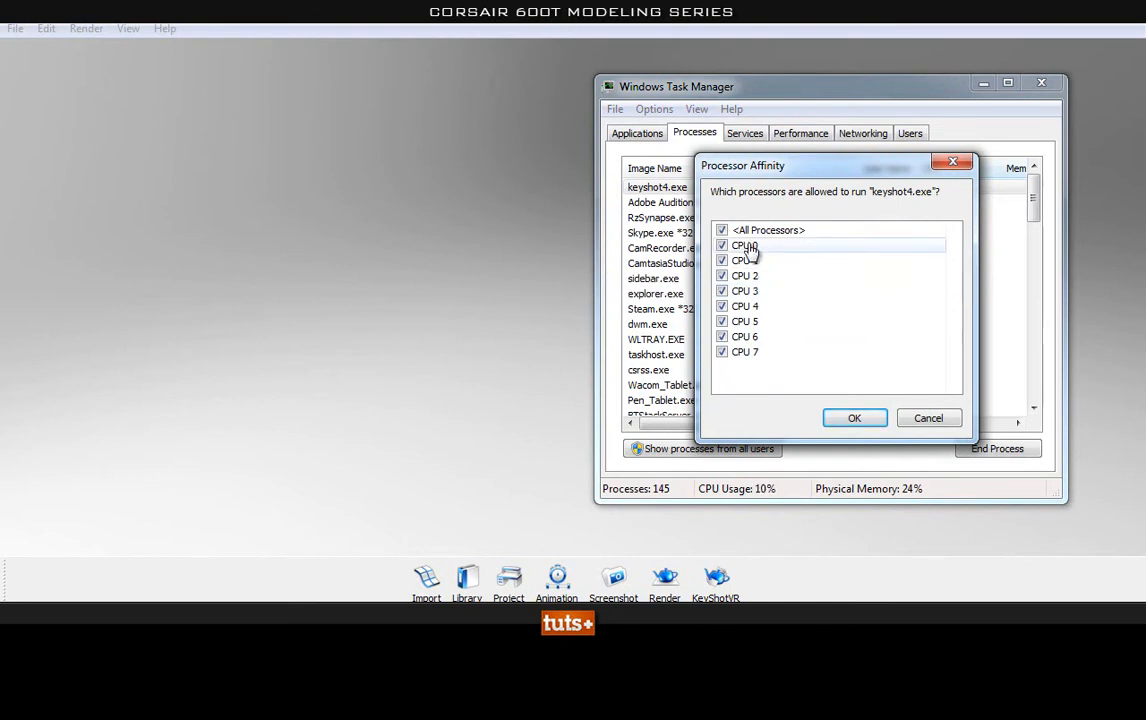
pyautogui.moveTo(803, 173)
pyautogui.mouseDown()
pyautogui.moveTo(812, 186)
pyautogui.moveTo(806, 178)
pyautogui.mouseUp()
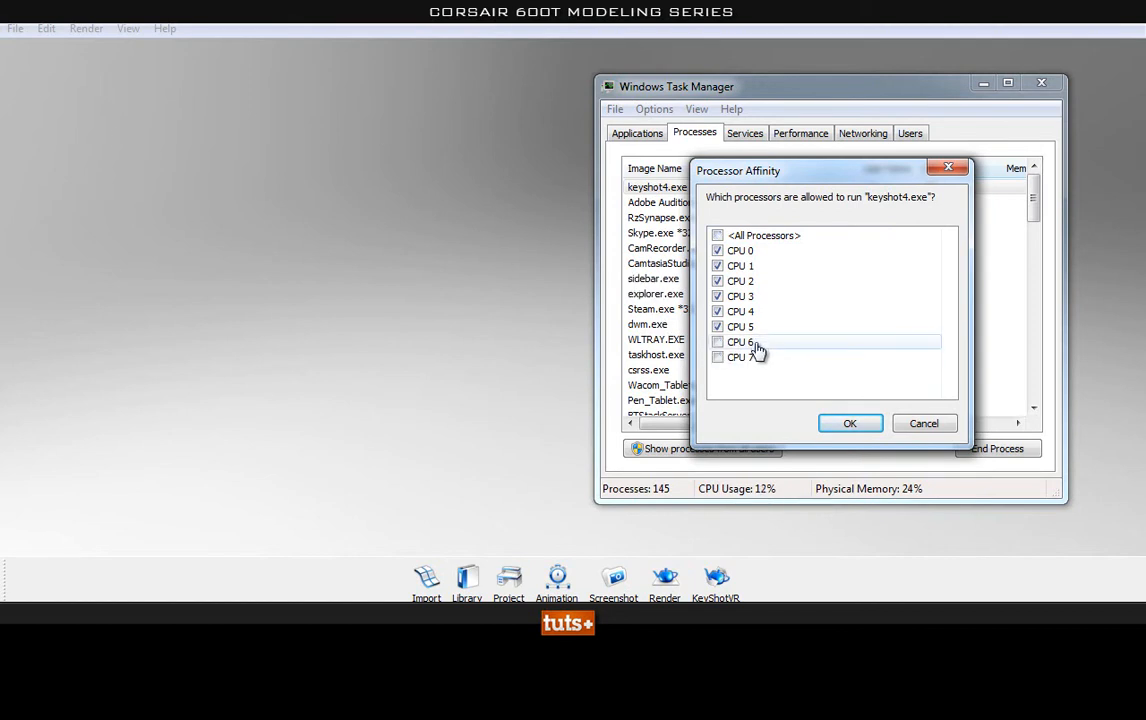
pyautogui.click(830, 347)
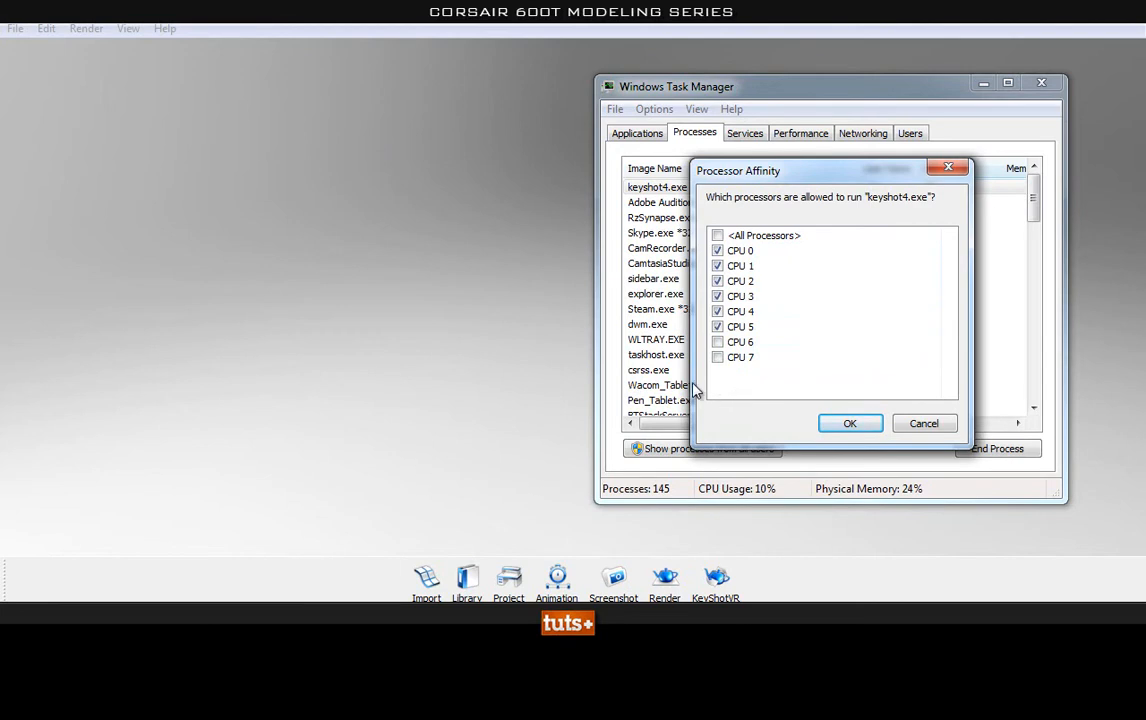
pyautogui.click(842, 428)
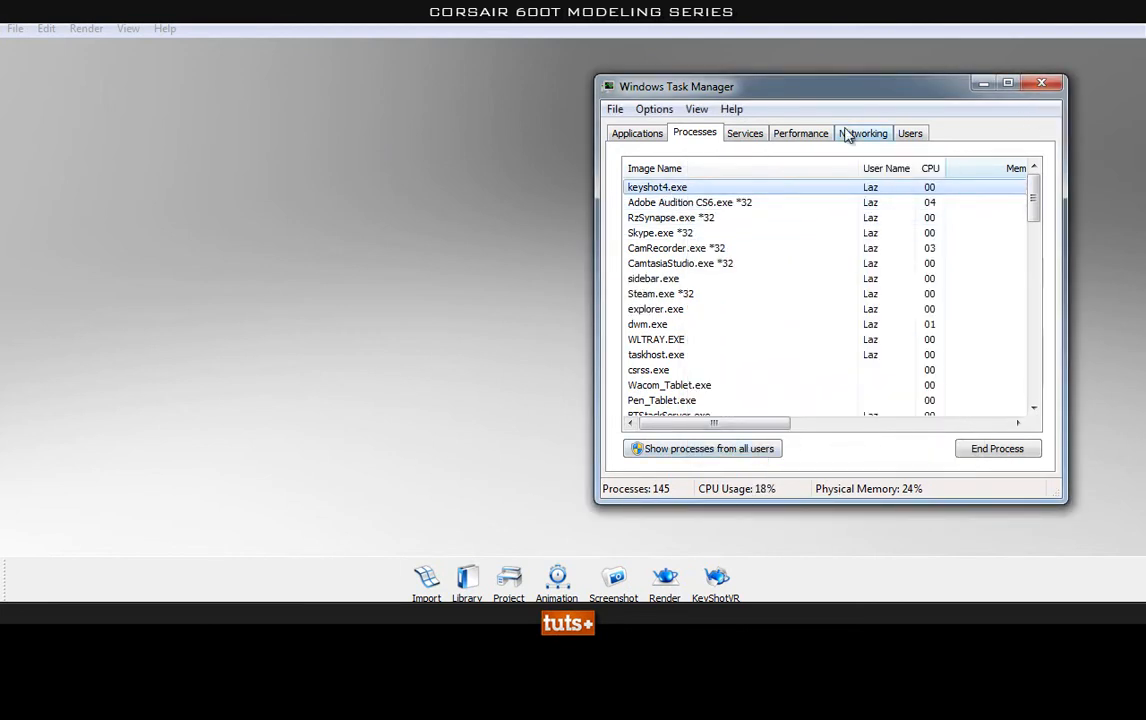
pyautogui.click(803, 136)
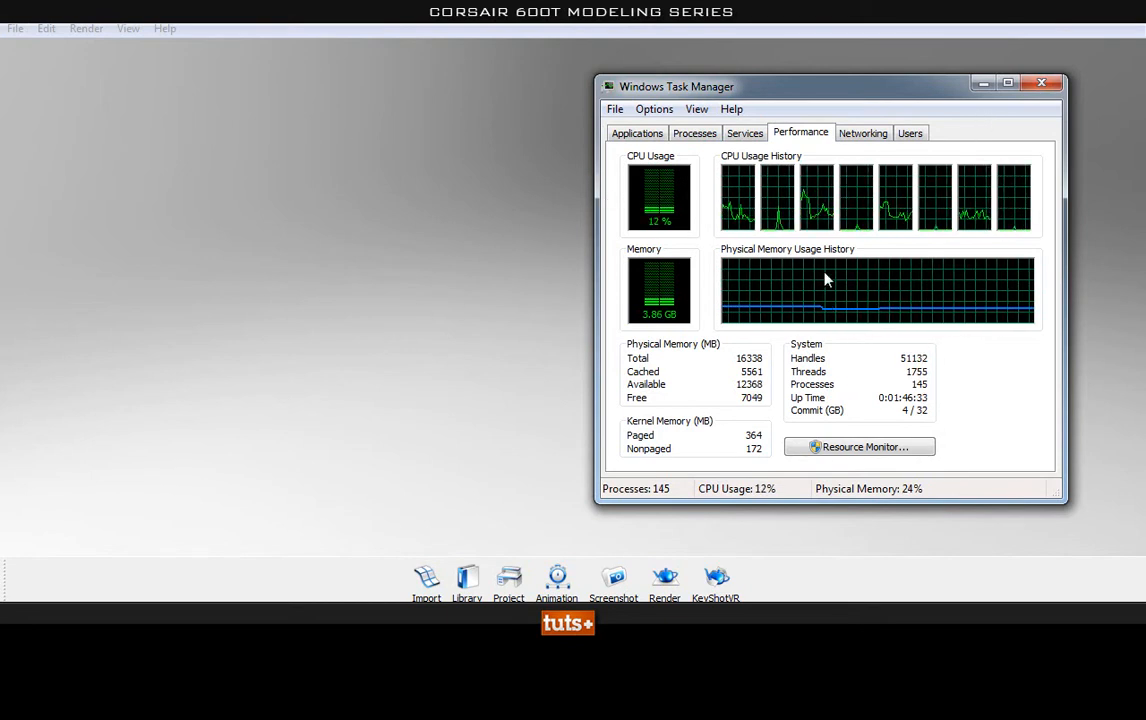
pyautogui.click(1041, 83)
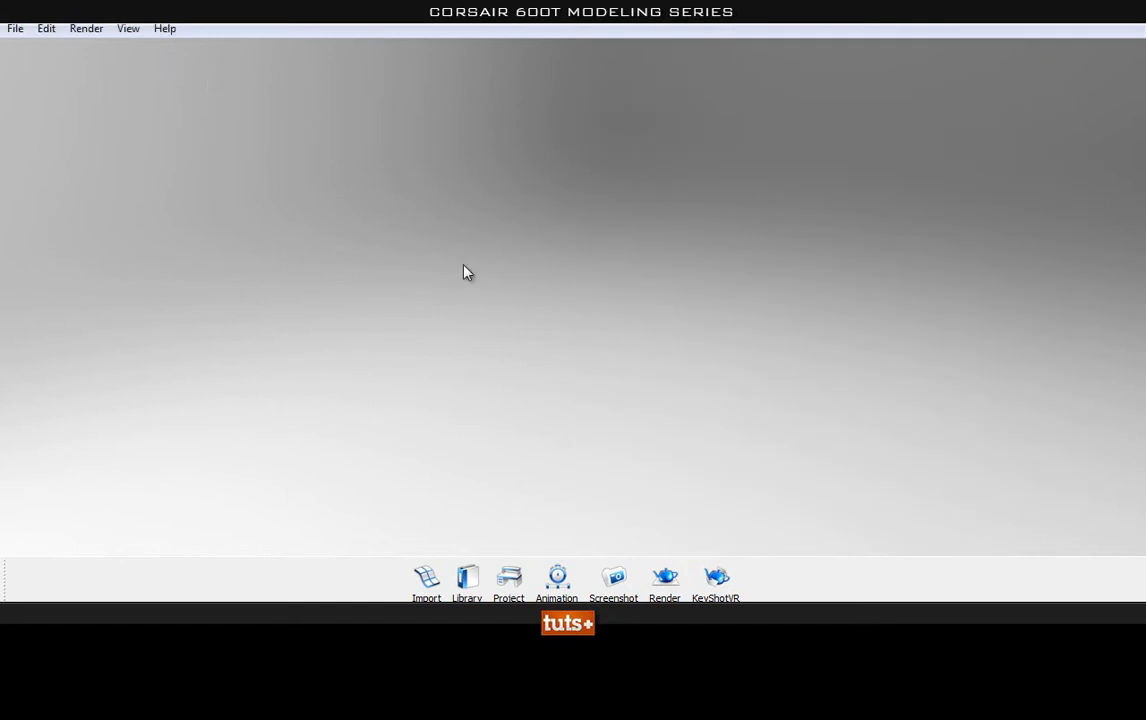
# - Import case_tutorial_2.mb with centered geometry snapped to the ground, original size, Y up orientation and tessellation quality 1
pyautogui.click(13, 31)
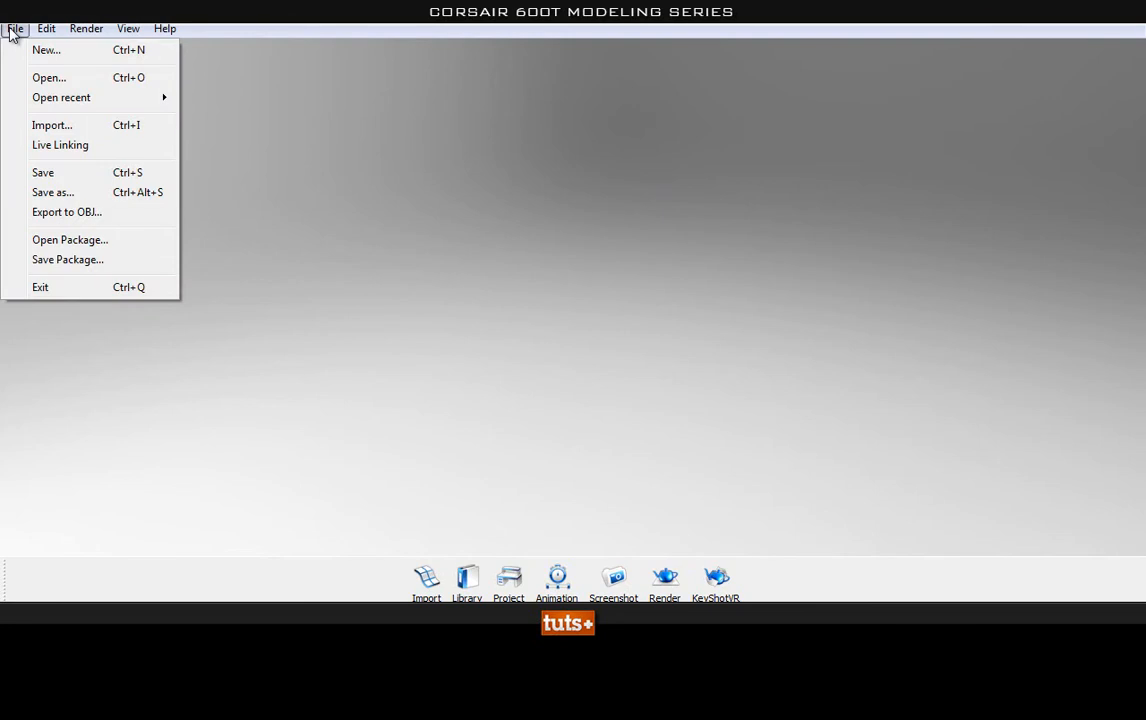
pyautogui.click(40, 123)
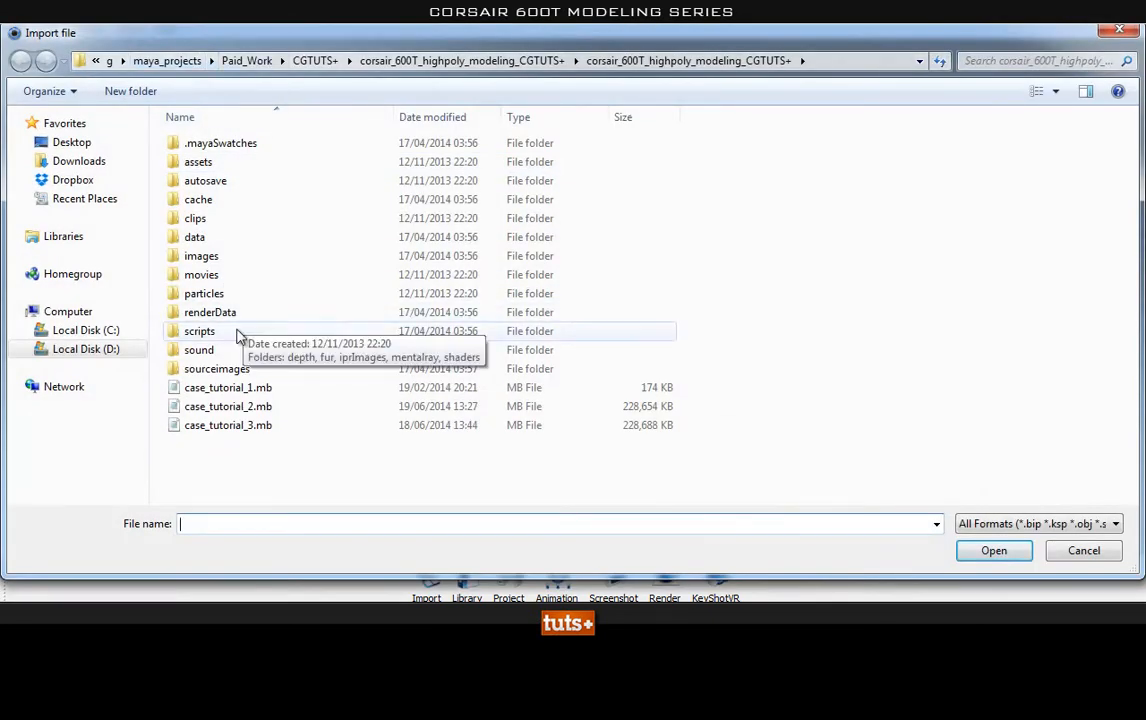
pyautogui.click(280, 413)
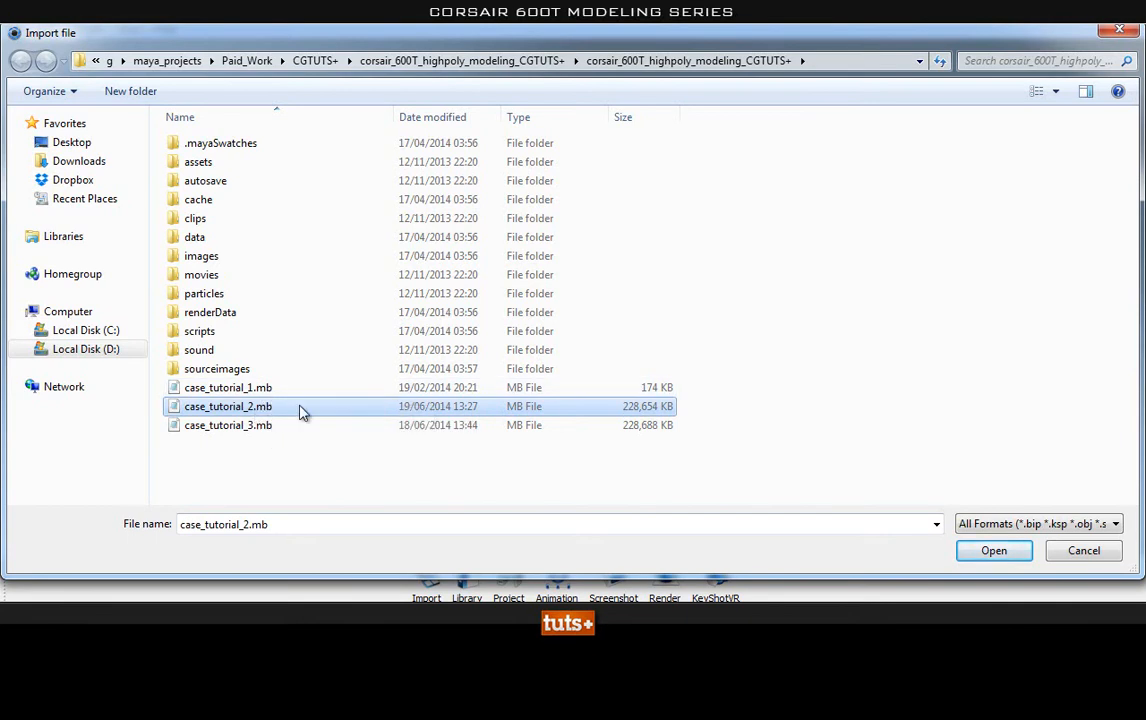
pyautogui.click(1068, 525)
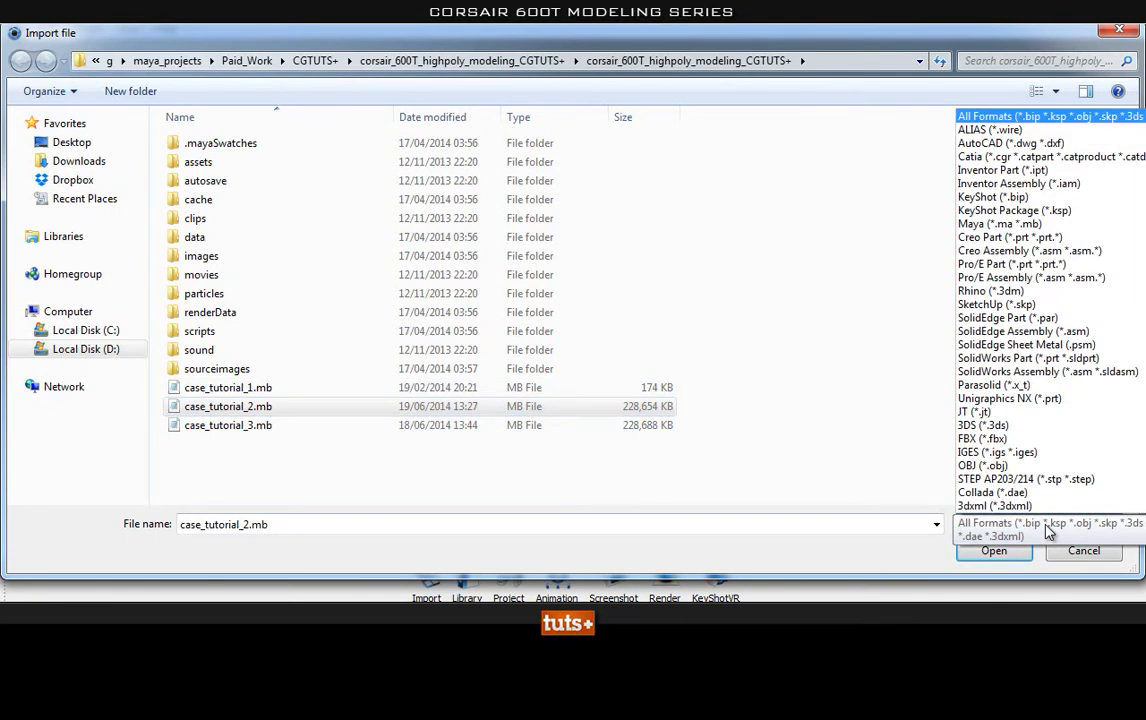
pyautogui.click(1048, 532)
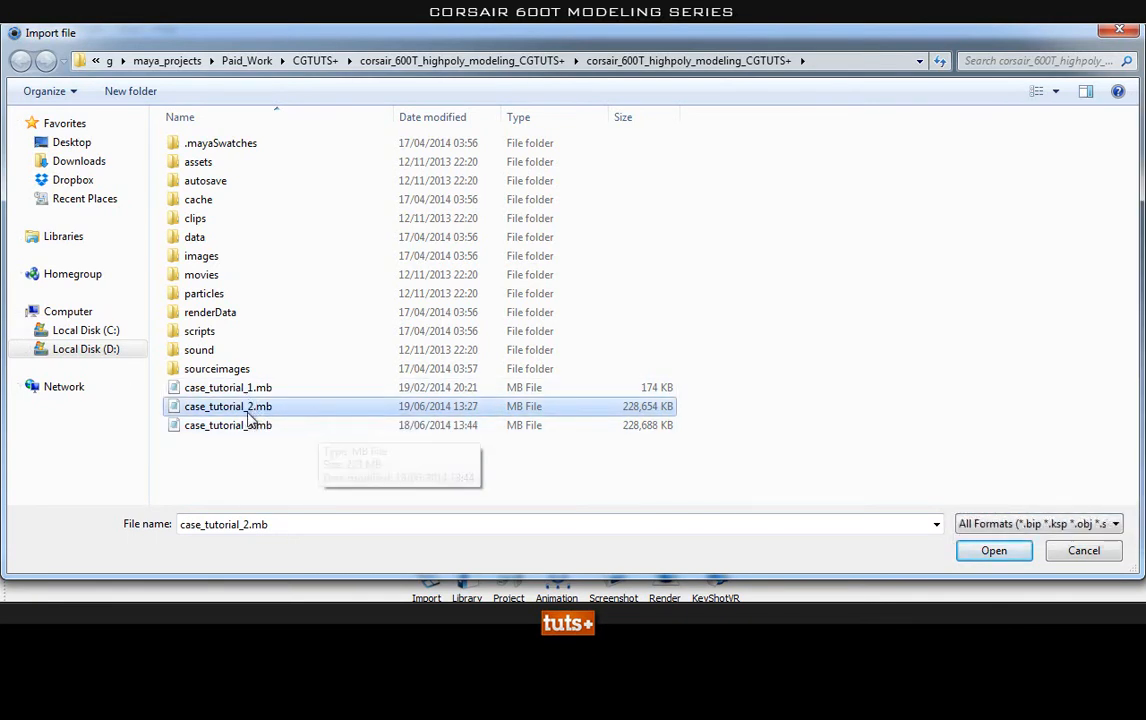
pyautogui.click(989, 551)
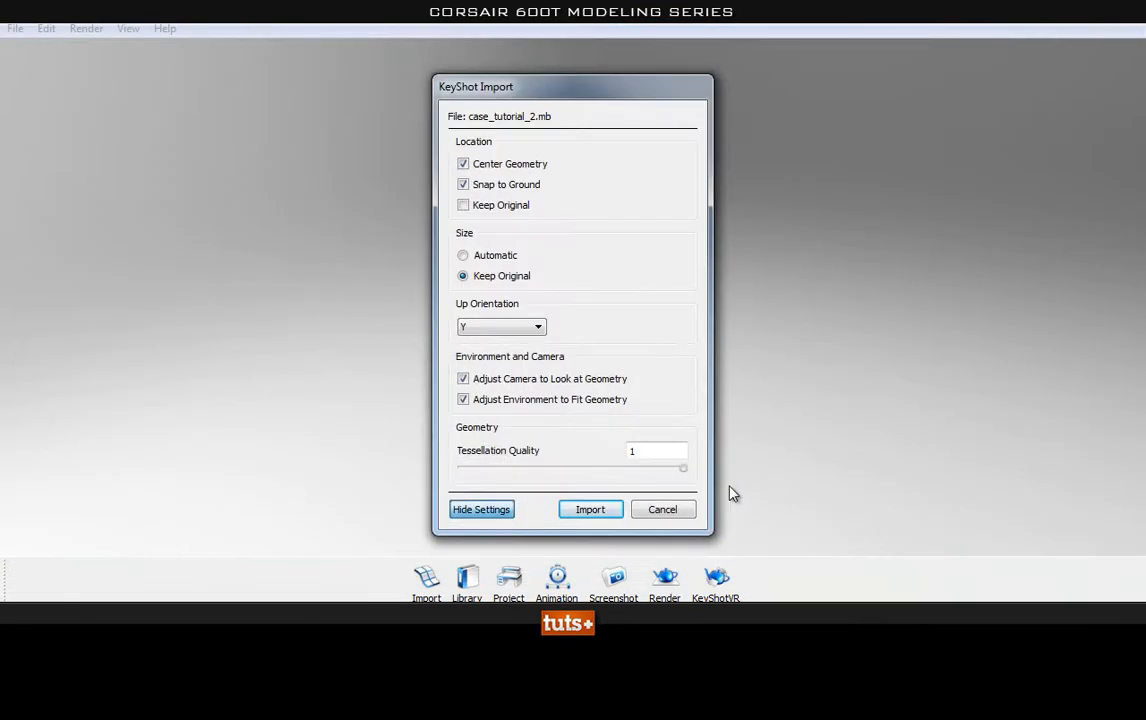
pyautogui.moveTo(514, 95); pyautogui.dragTo(482, 90)
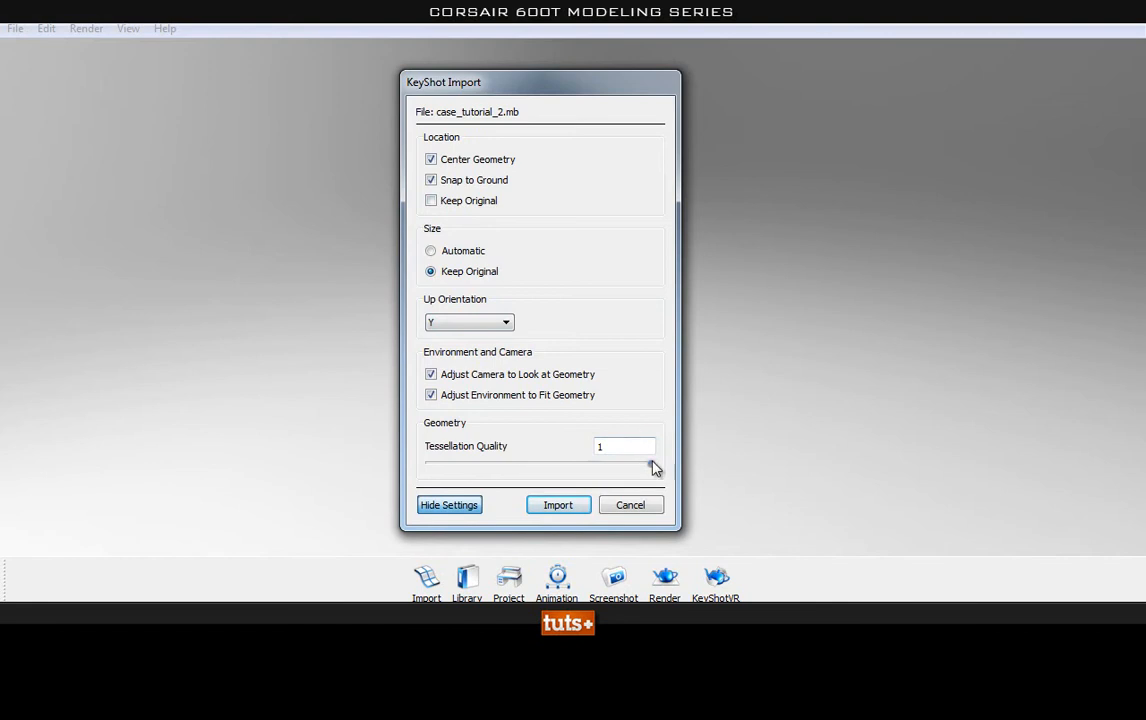
pyautogui.click(558, 506)
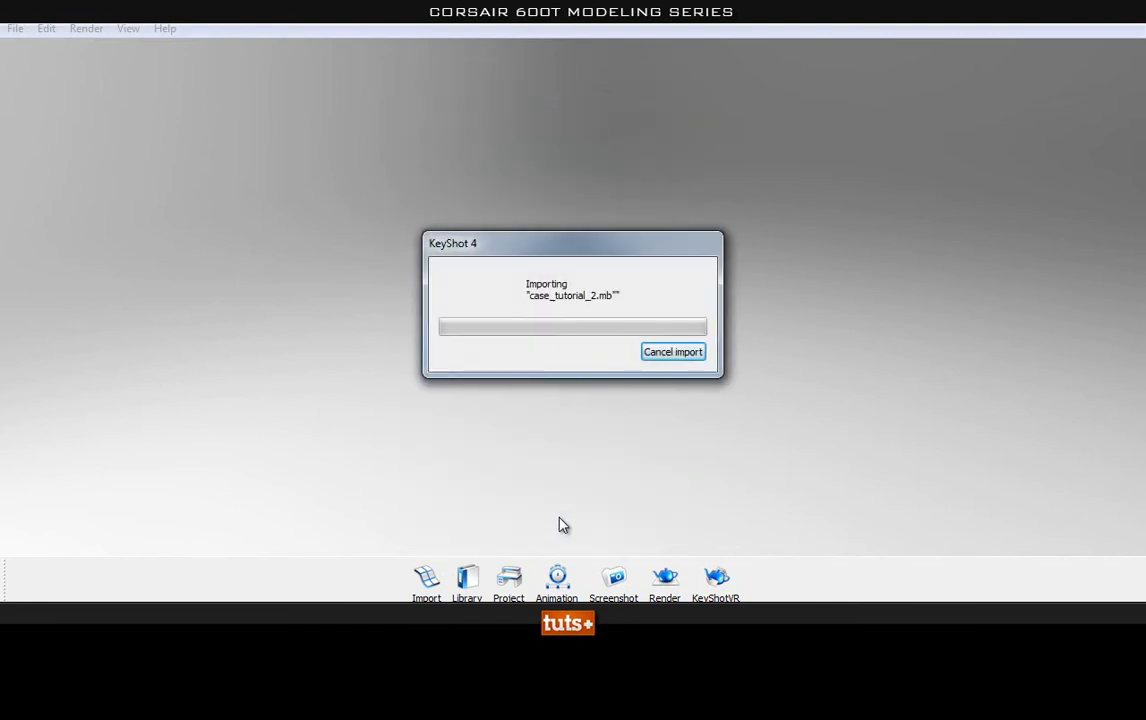
pyautogui.moveTo(530, 246); pyautogui.dragTo(212, 104)
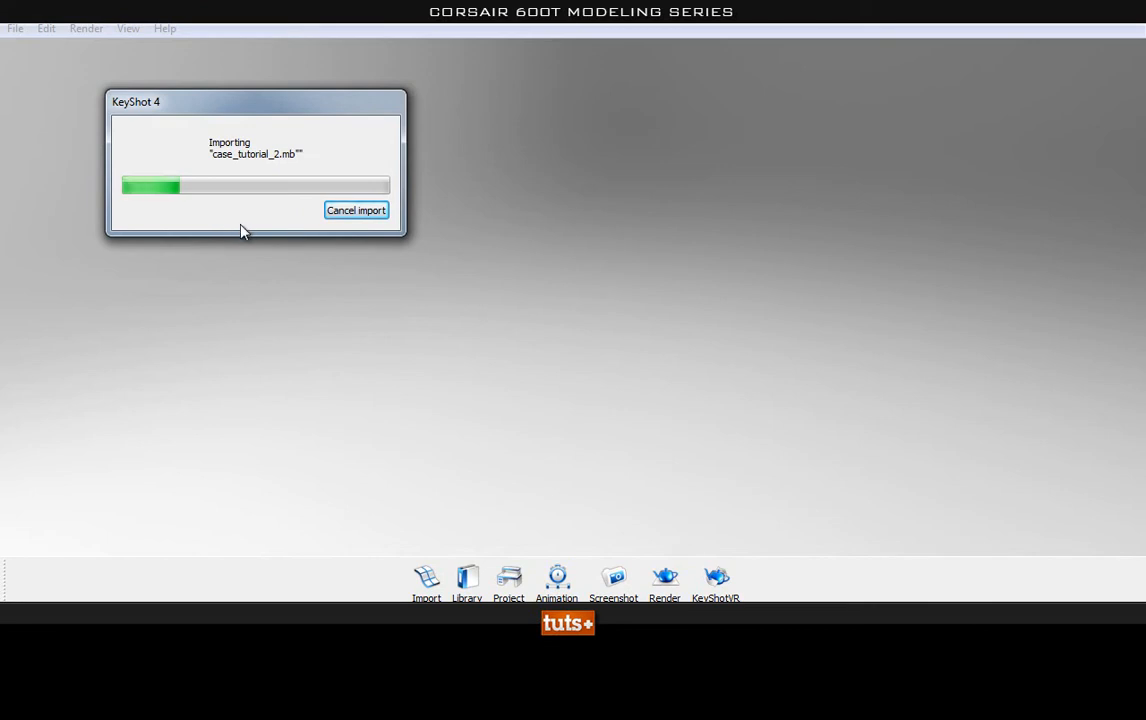
pyautogui.moveTo(208, 108); pyautogui.dragTo(287, 138)
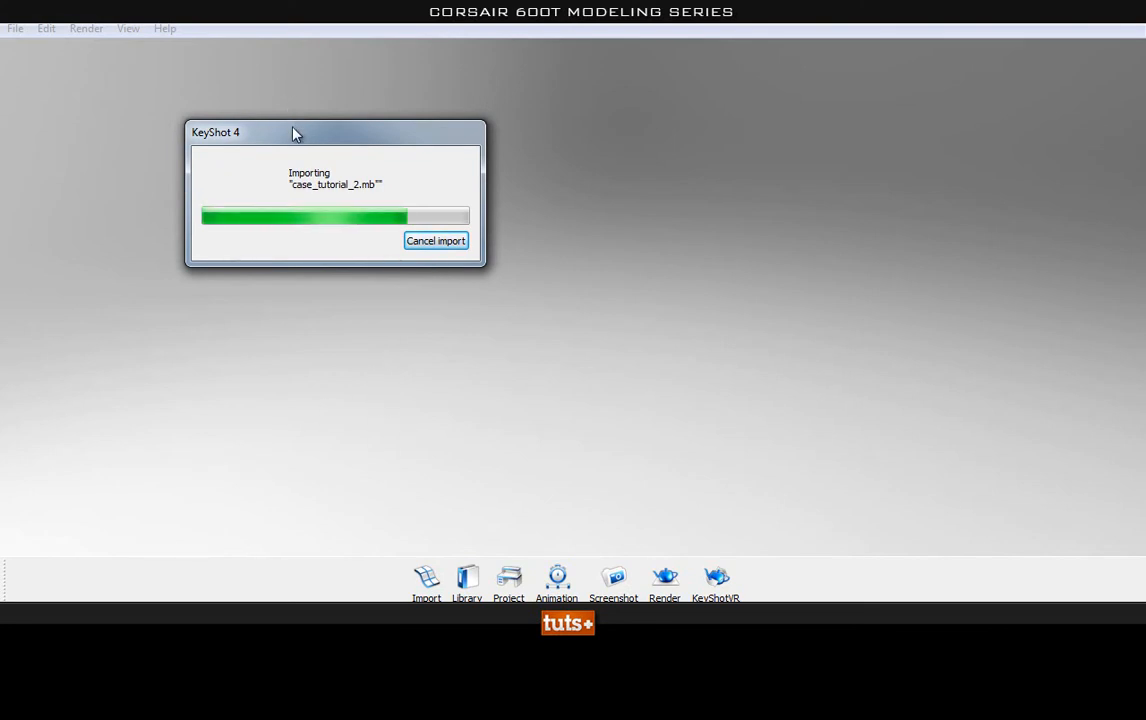
pyautogui.moveTo(292, 134); pyautogui.dragTo(245, 123)
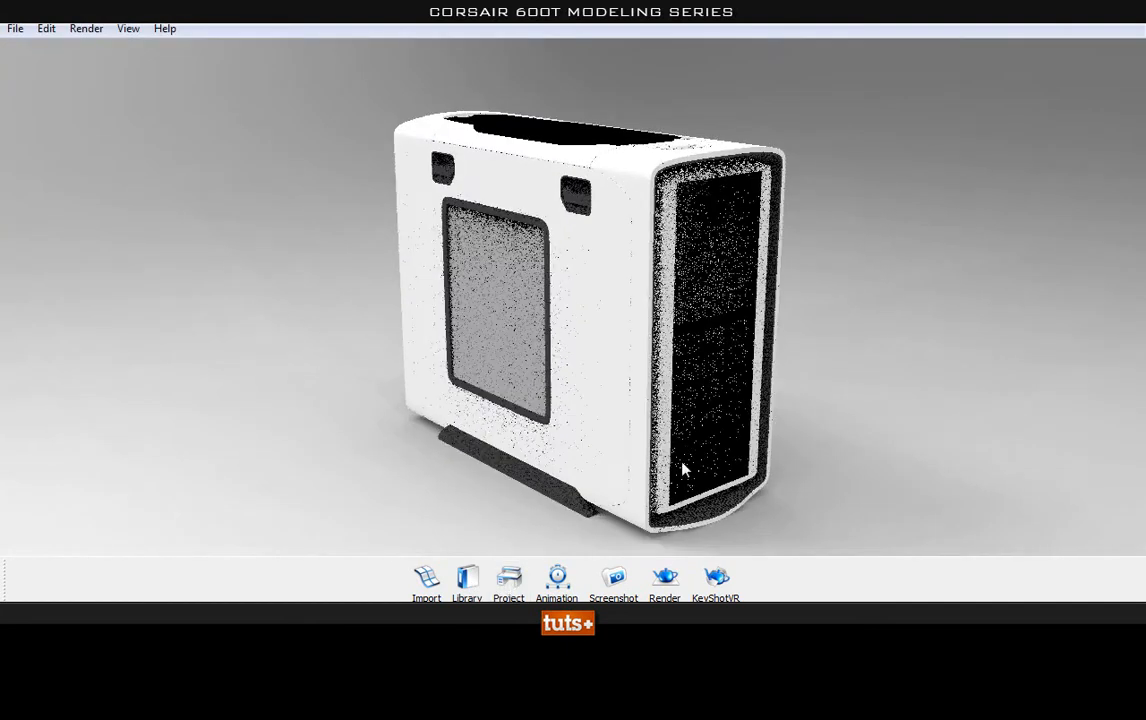
pyautogui.moveTo(808, 396); pyautogui.dragTo(735, 405)
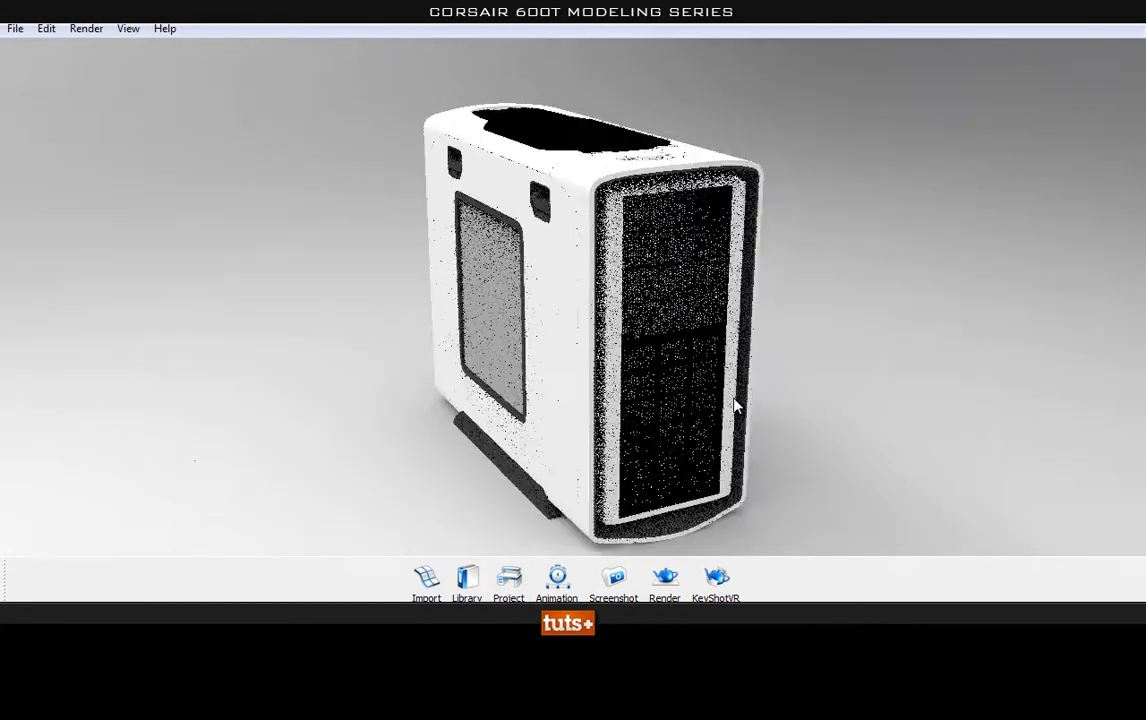
pyautogui.moveTo(826, 389); pyautogui.dragTo(519, 312)
pyautogui.keyDown('alt'); pyautogui.moveTo(453, 279); pyautogui.dragTo(1001, 327, button='right'); pyautogui.keyUp('alt')
pyautogui.moveTo(1001, 327); pyautogui.dragTo(692, 318)
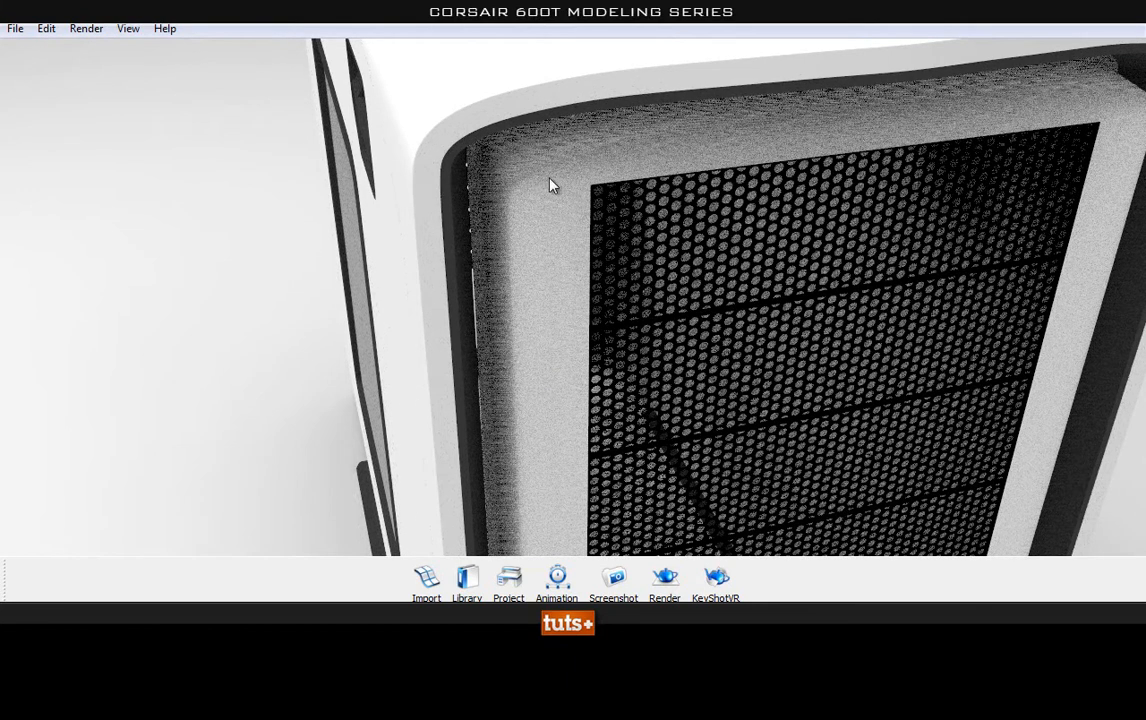
# - Set the preferences so that realtime rendering never pauses, and save the changes
pyautogui.click(78, 29)
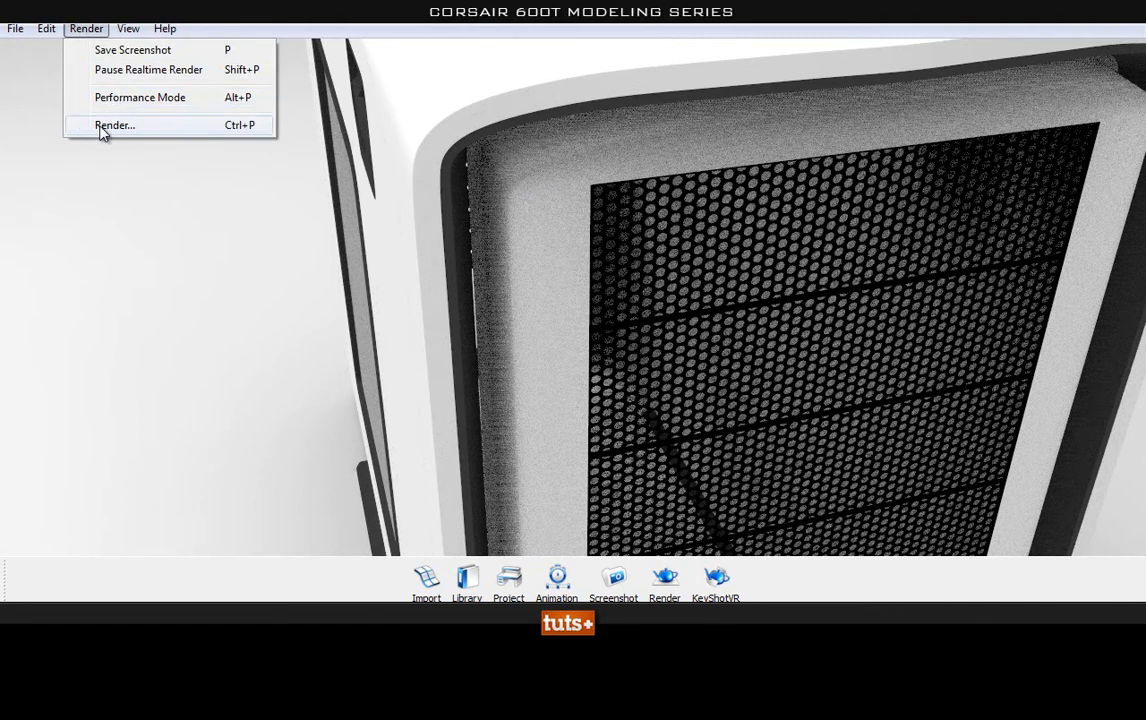
pyautogui.moveTo(31, 28)
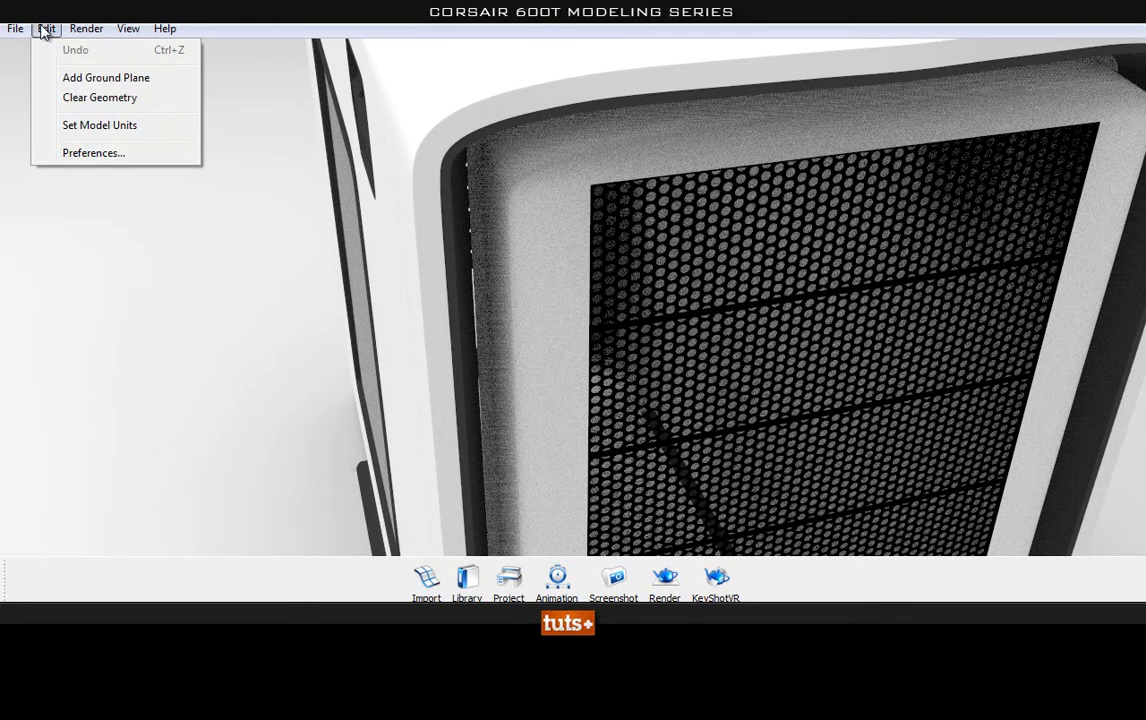
pyautogui.click(80, 152)
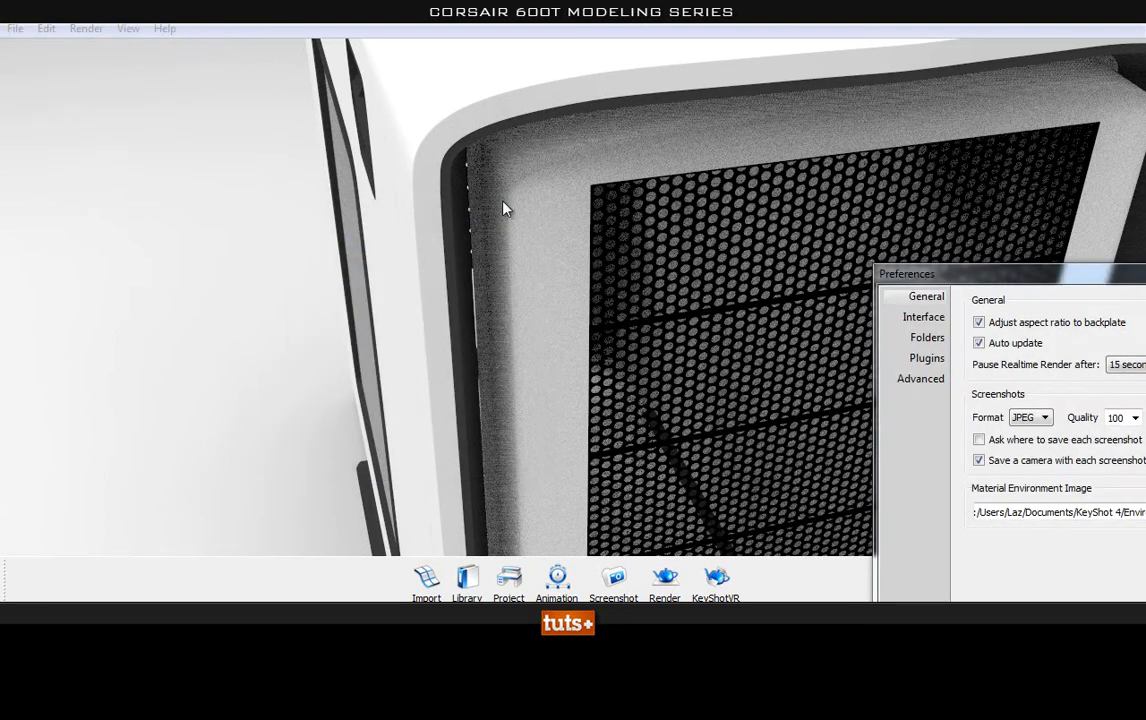
pyautogui.moveTo(1080, 278); pyautogui.dragTo(490, 98)
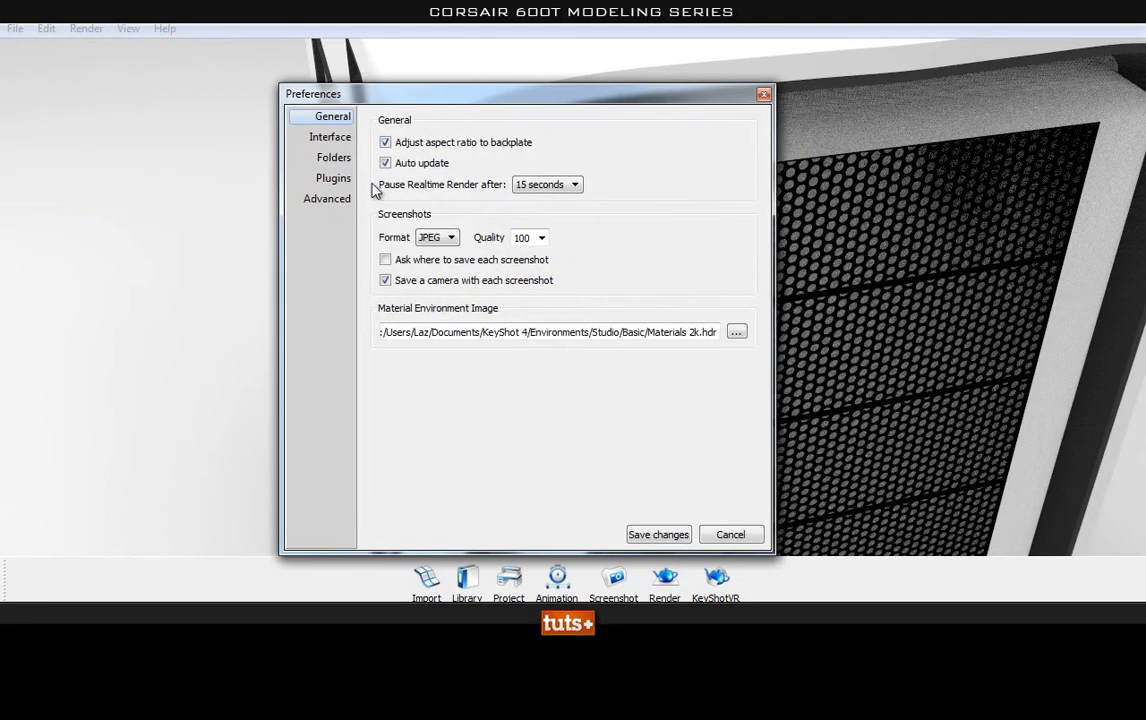
pyautogui.click(564, 185)
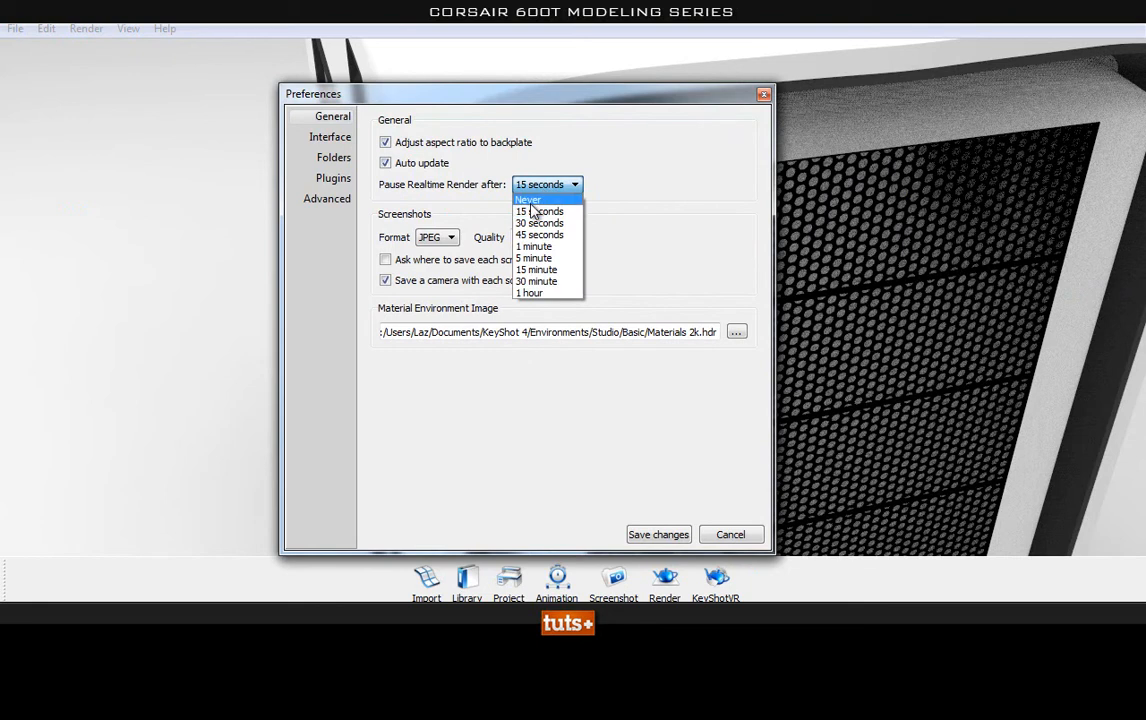
pyautogui.click(543, 202)
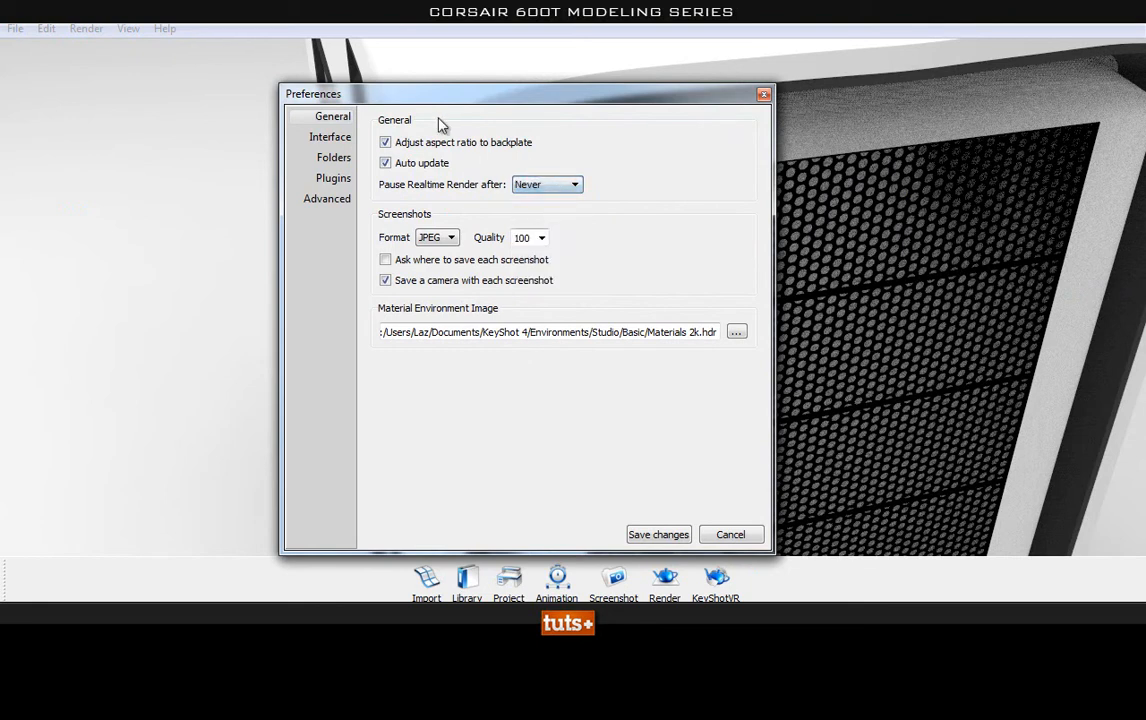
pyautogui.click(656, 535)
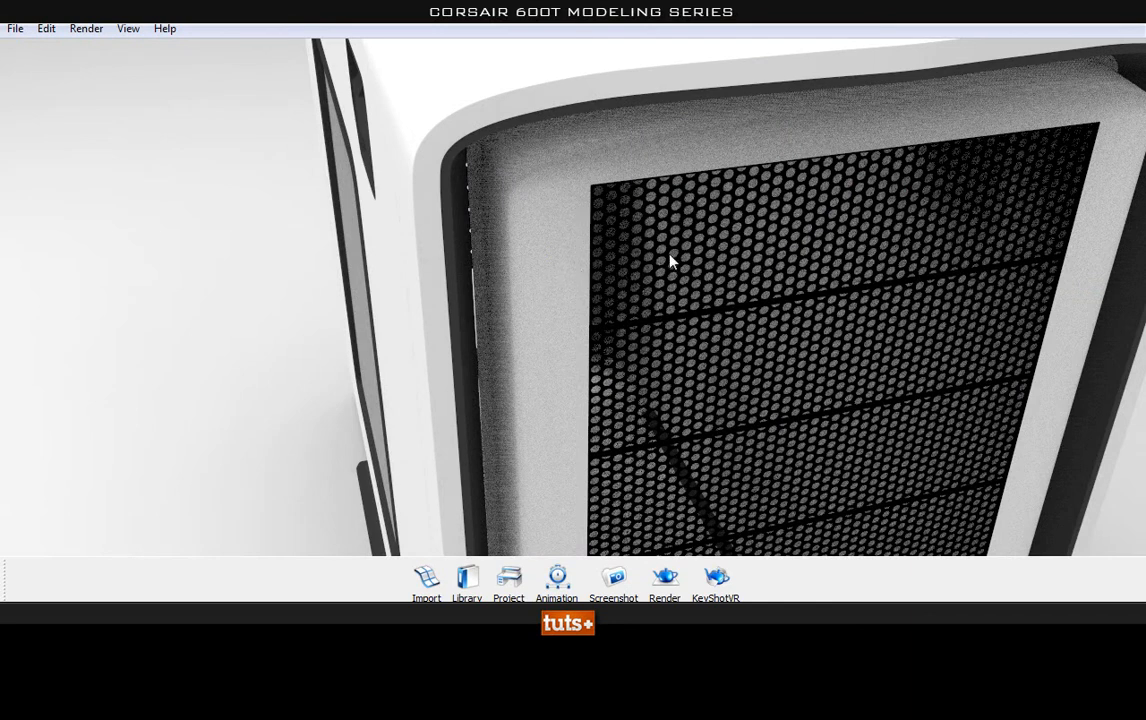
# - Examine the case model's perforated fan grille up close and the whole case from several angles
pyautogui.moveTo(903, 308); pyautogui.dragTo(476, 312)
pyautogui.moveTo(340, 313); pyautogui.dragTo(386, 120)
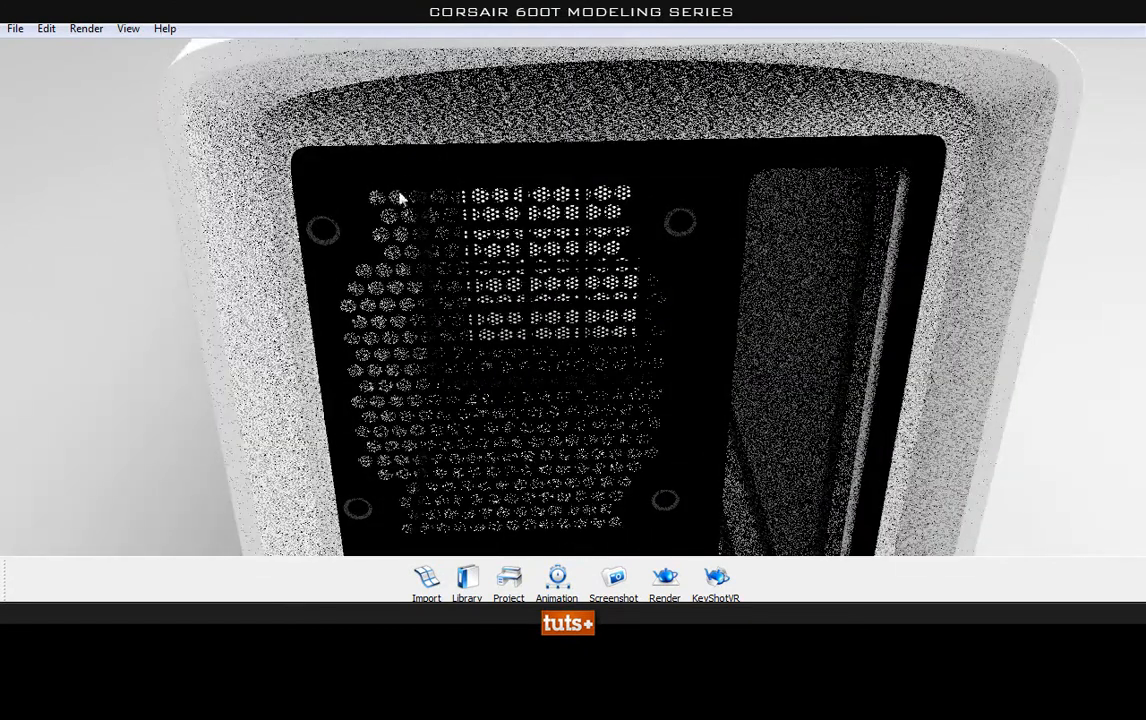
pyautogui.moveTo(990, 320); pyautogui.dragTo(731, 333)
pyautogui.scroll(-3, 660, 295)
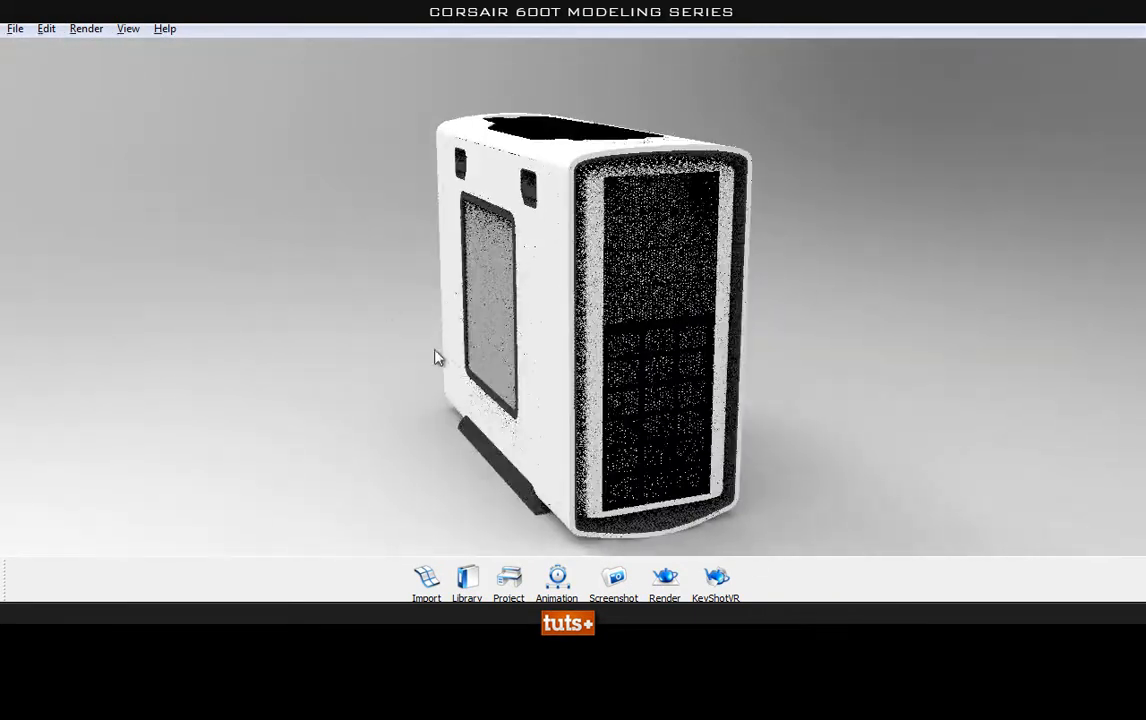
pyautogui.scroll(1, 435, 330)
pyautogui.moveTo(437, 331); pyautogui.dragTo(633, 313)
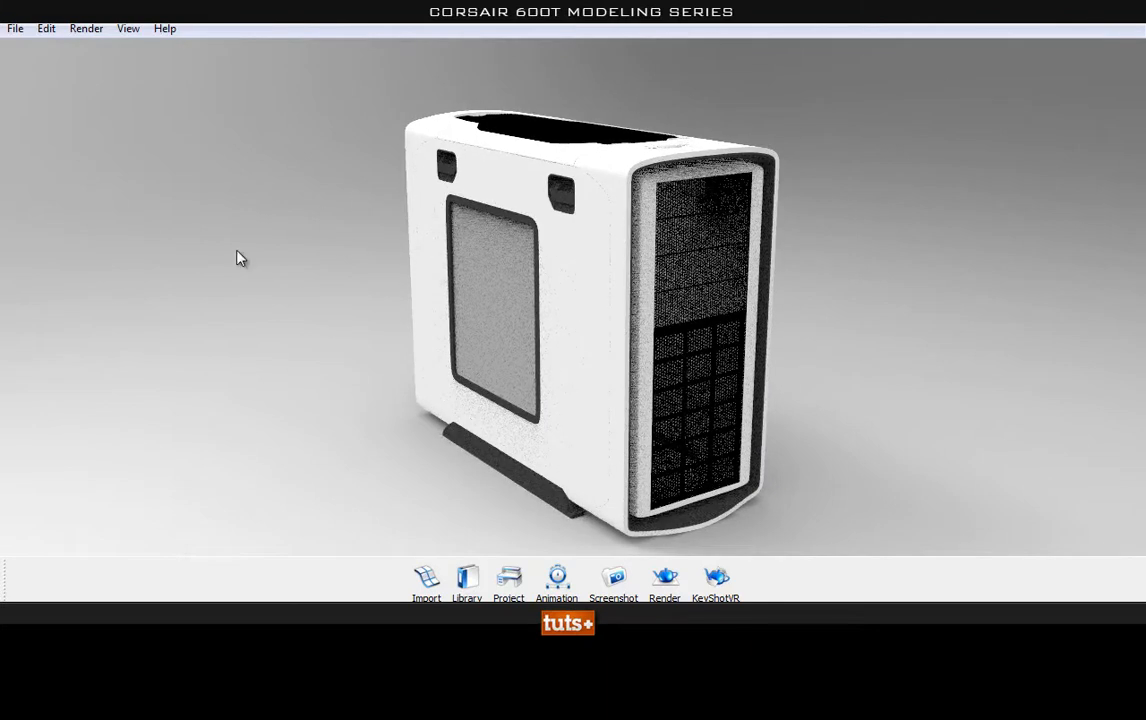
pyautogui.moveTo(855, 394); pyautogui.dragTo(839, 374)
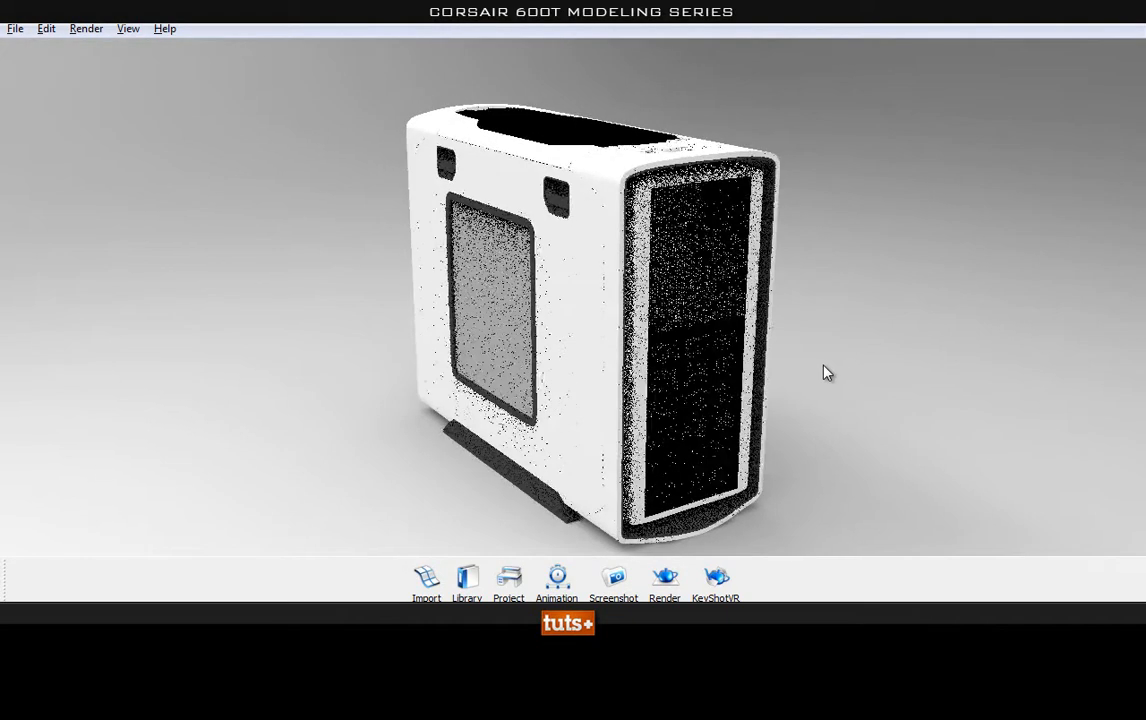
# - Lower the lighting environment's brightness to about 0.652 while viewing the case from the front and side
pyautogui.moveTo(770, 422); pyautogui.dragTo(742, 408)
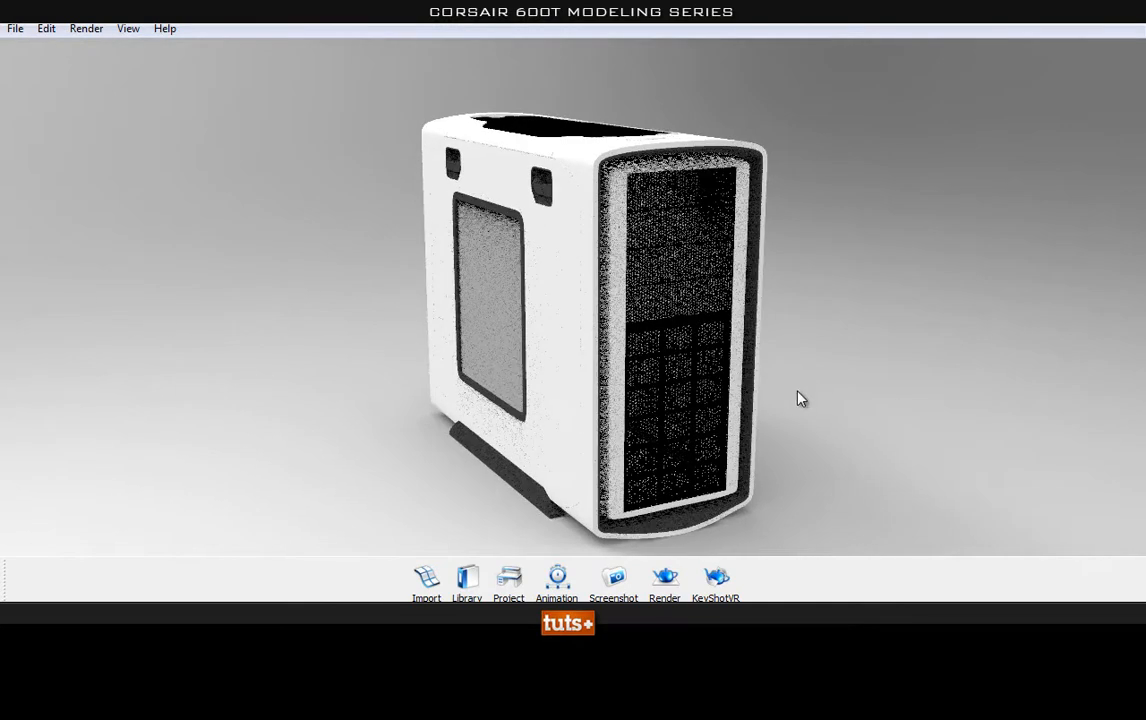
pyautogui.press('Down')
pyautogui.press('Down')
pyautogui.press('Down')
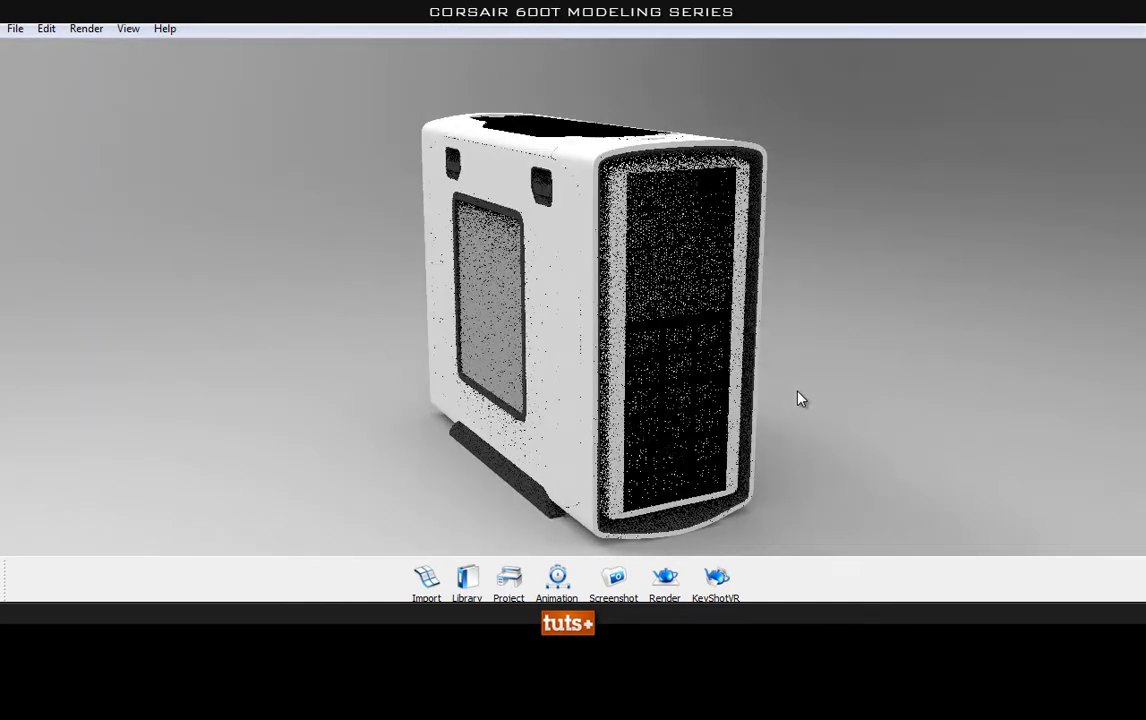
pyautogui.press('Down')
pyautogui.press('Down')
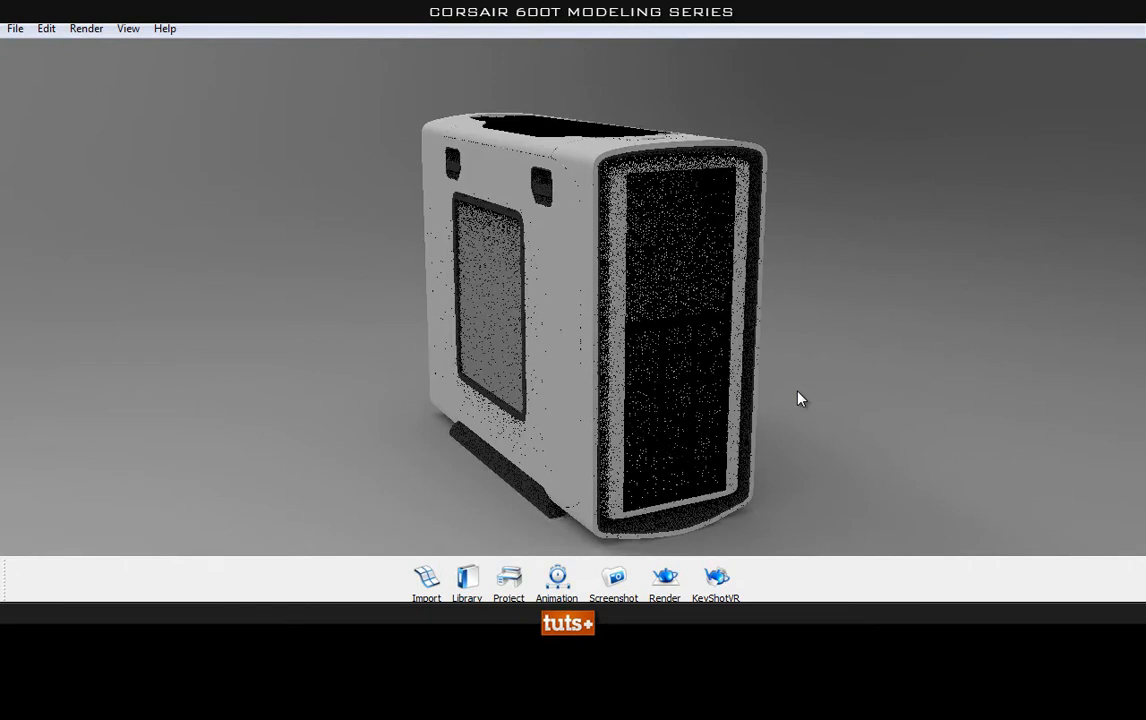
pyautogui.press('Up')
pyautogui.press('Up')
pyautogui.press('Up')
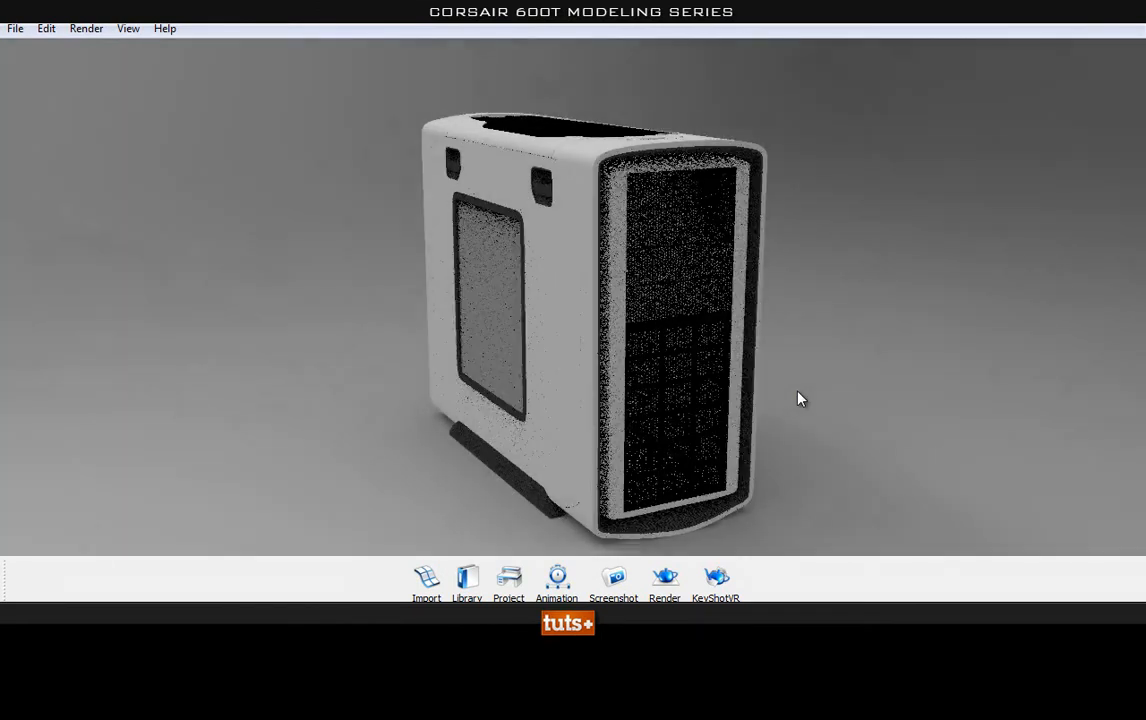
pyautogui.press('Up')
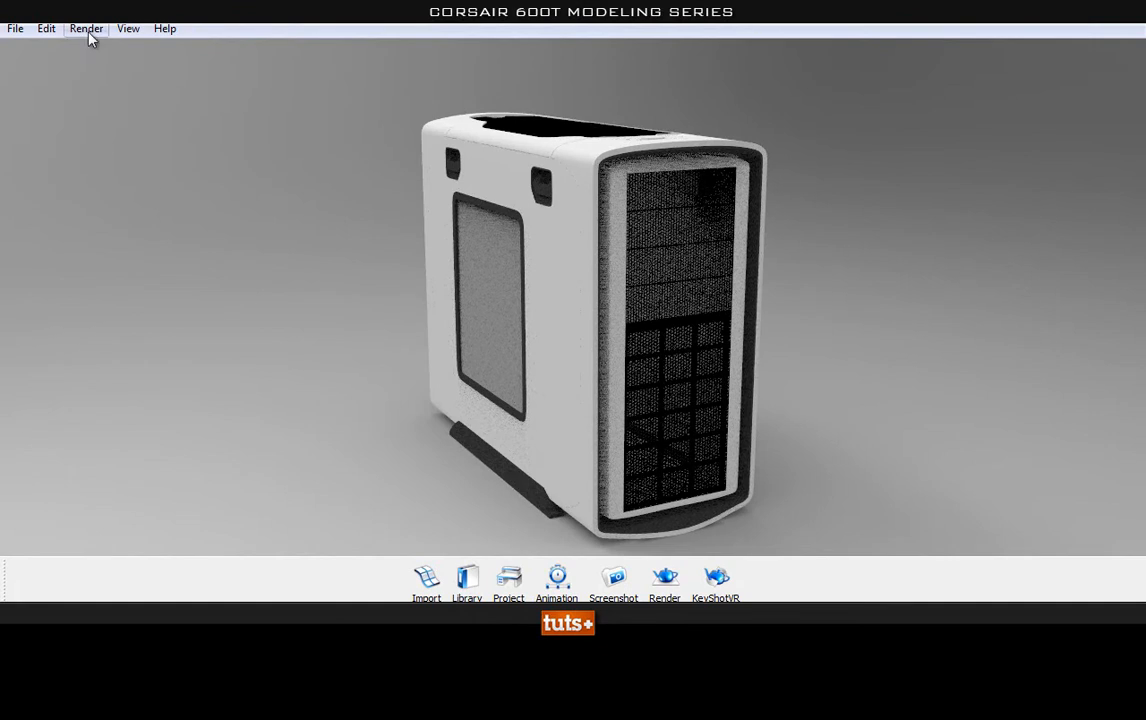
# - Examine the case model's front mesh, top and both side panels up close and from a distance
pyautogui.moveTo(845, 428); pyautogui.dragTo(718, 472)
pyautogui.moveTo(593, 430); pyautogui.dragTo(614, 366)
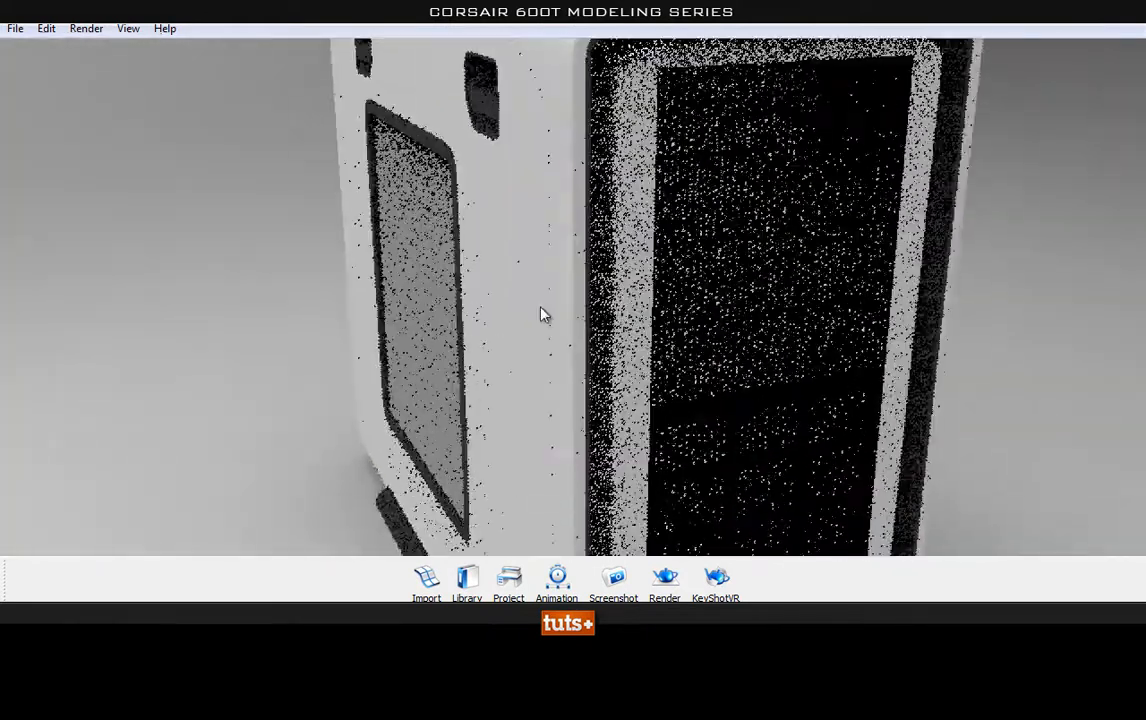
pyautogui.moveTo(660, 333); pyautogui.dragTo(412, 341)
pyautogui.scroll(5, 372, 398)
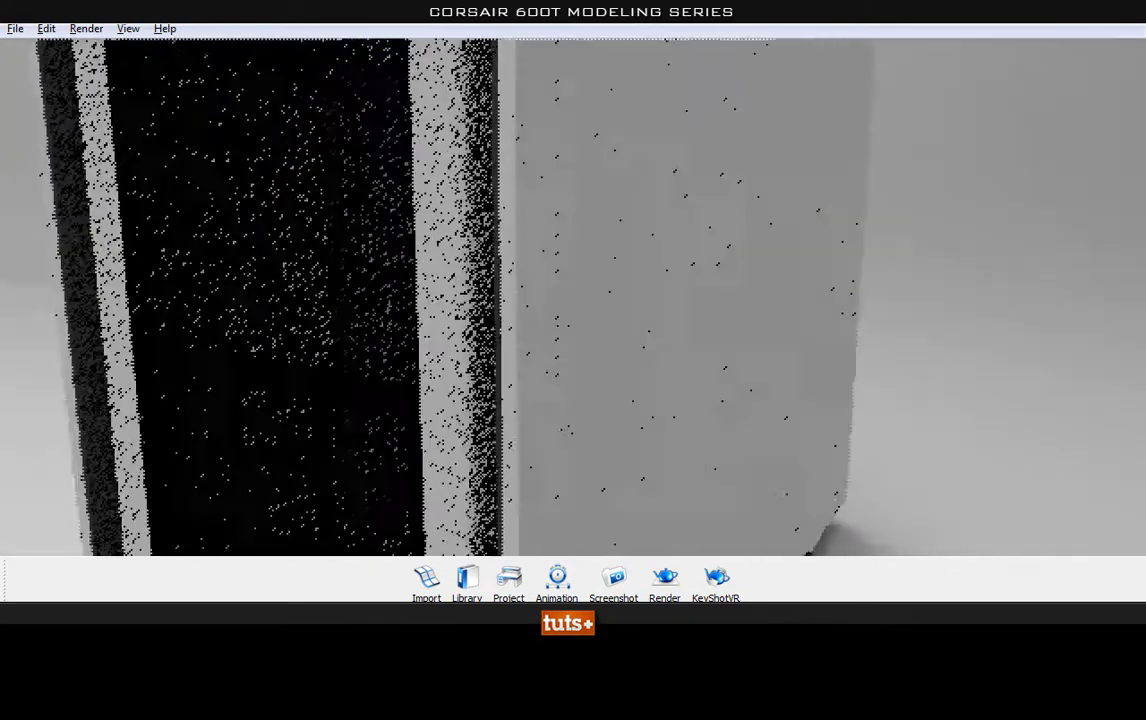
pyautogui.scroll(-4, 370, 401)
pyautogui.scroll(-4, 370, 400)
pyautogui.moveTo(372, 400); pyautogui.dragTo(402, 425)
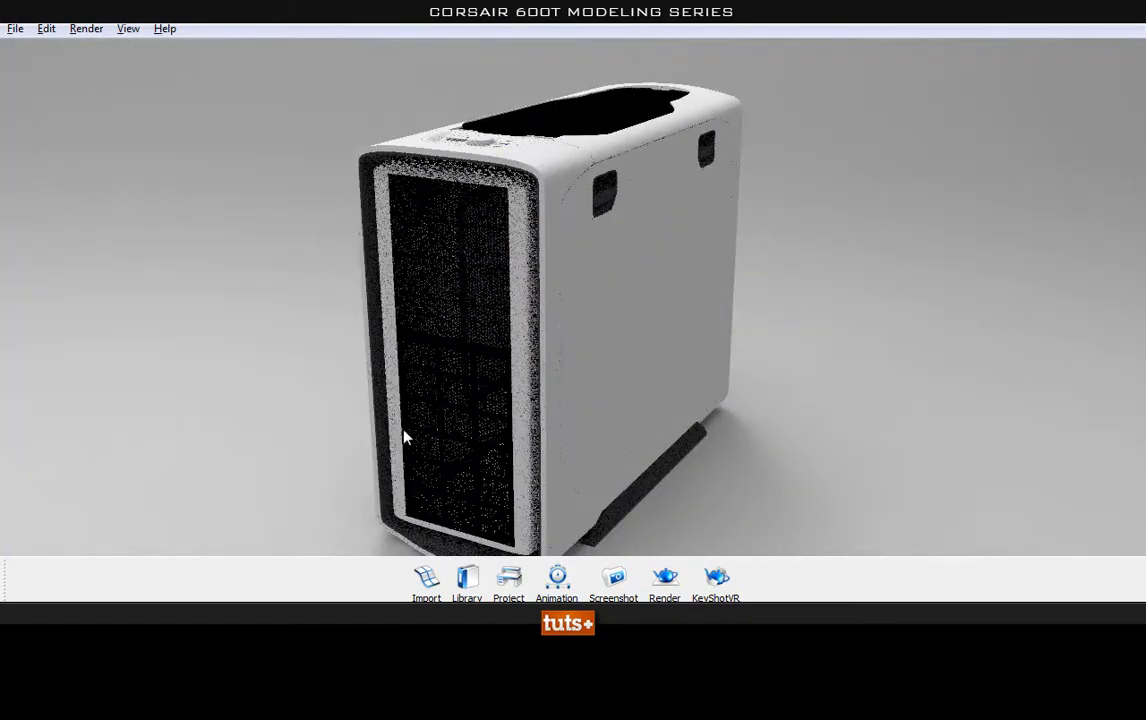
pyautogui.scroll(4, 363, 407)
pyautogui.scroll(-4, 702, 374)
pyautogui.moveTo(334, 393); pyautogui.dragTo(753, 436)
pyautogui.scroll(-2, 650, 420)
pyautogui.scroll(2, 567, 436)
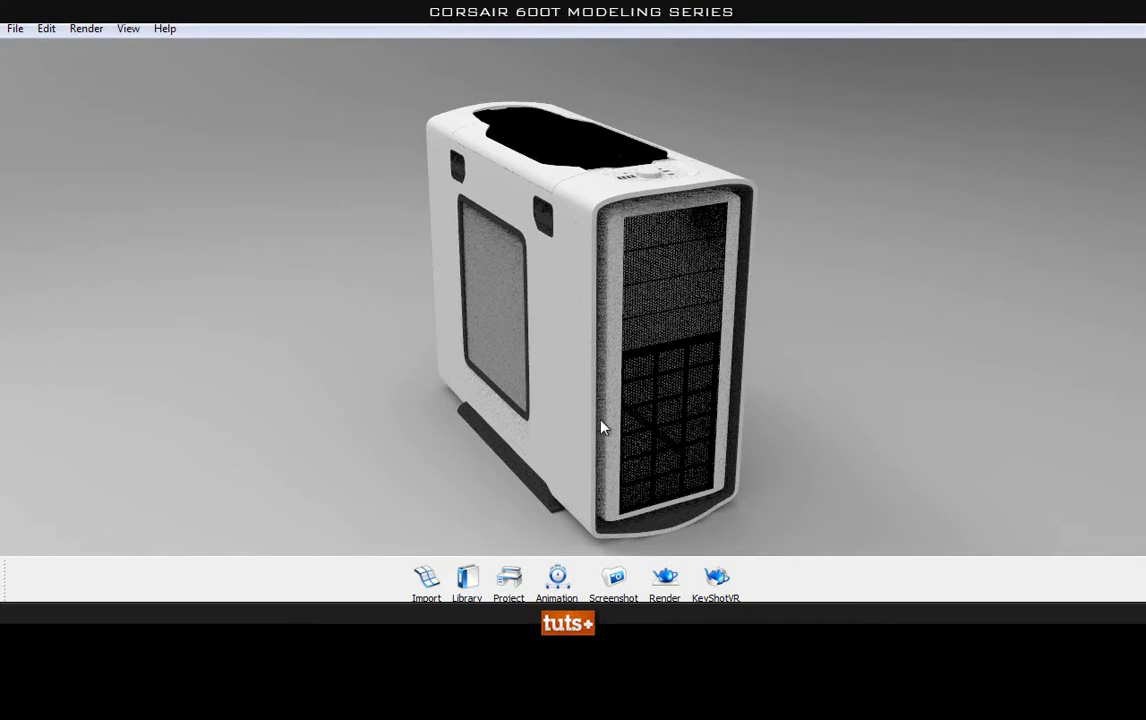
pyautogui.moveTo(587, 397); pyautogui.dragTo(619, 409)
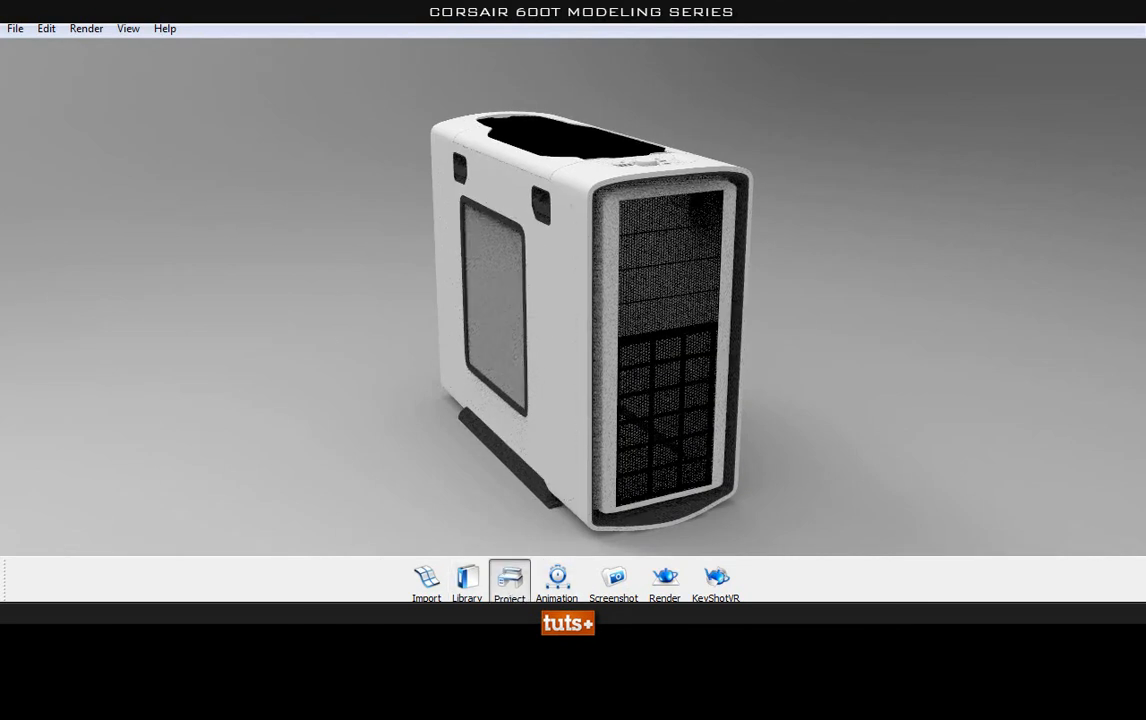
# - Show the project window, shrink it, and place it beside the case so the model remains in view
pyautogui.click(509, 578)
pyautogui.moveTo(783, 44); pyautogui.dragTo(215, 30)
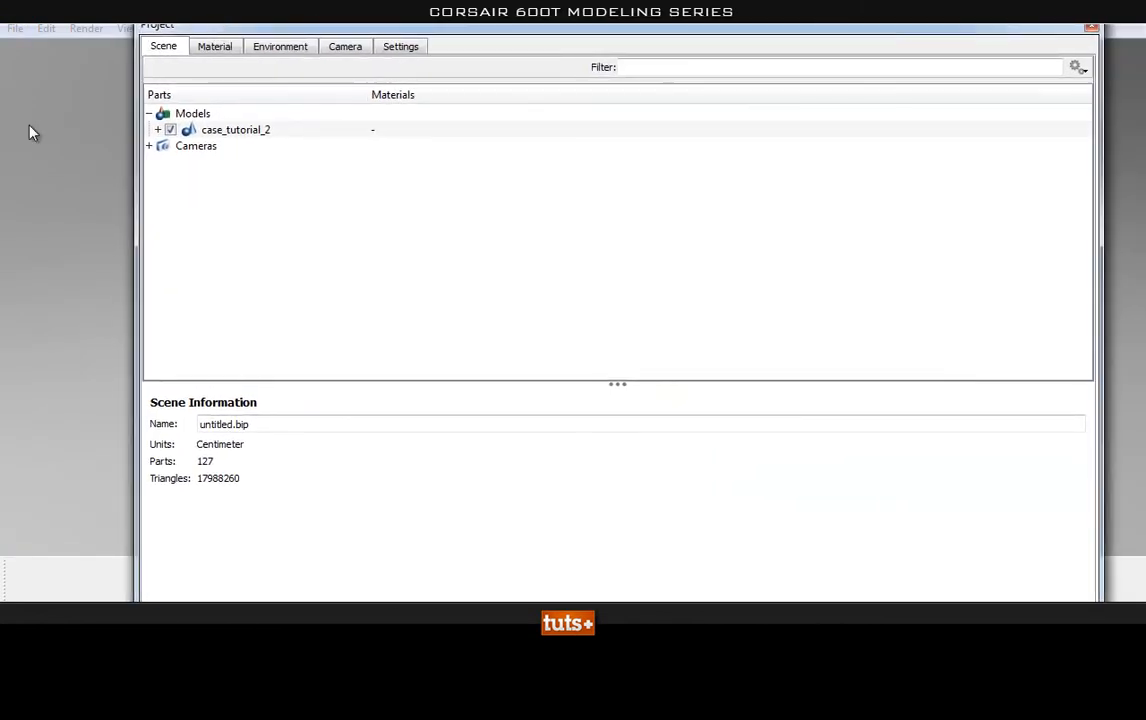
pyautogui.moveTo(139, 253); pyautogui.dragTo(656, 250)
pyautogui.moveTo(983, 37)
pyautogui.mouseDown()
pyautogui.moveTo(1025, 33)
pyautogui.moveTo(1008, 28)
pyautogui.moveTo(1008, 152)
pyautogui.moveTo(981, 50)
pyautogui.moveTo(1005, 40)
pyautogui.mouseUp()
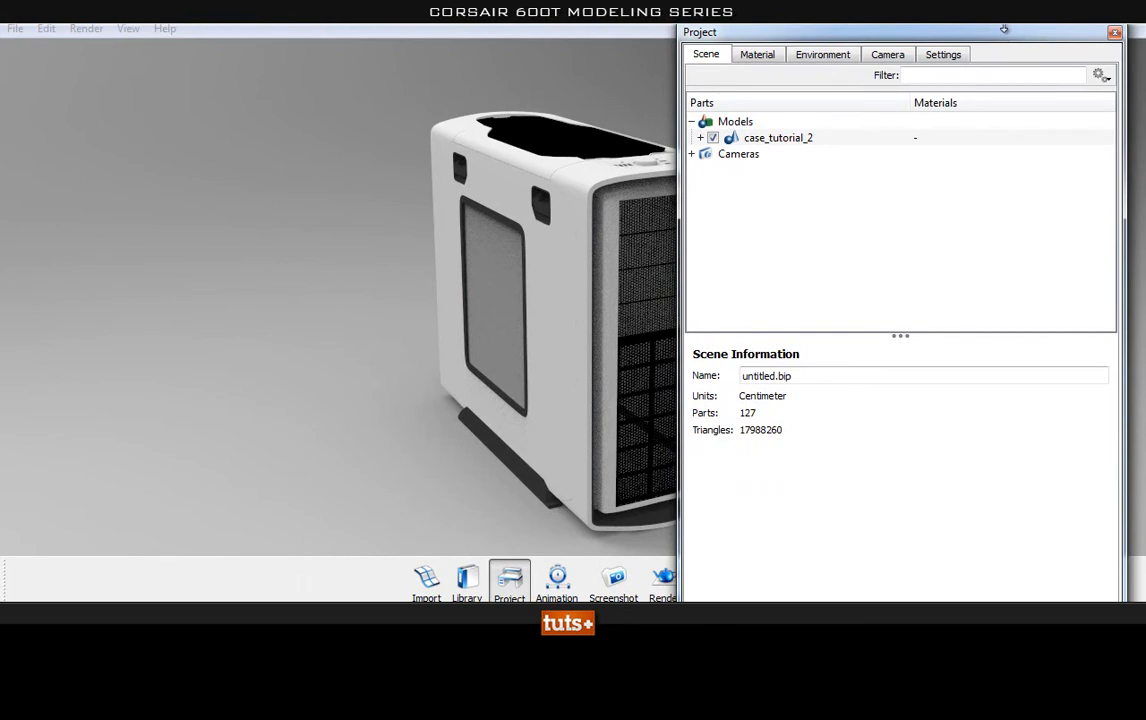
pyautogui.moveTo(1004, 25)
pyautogui.mouseDown()
pyautogui.moveTo(994, 177)
pyautogui.moveTo(959, 41)
pyautogui.moveTo(1003, 38)
pyautogui.moveTo(996, 26)
pyautogui.mouseUp()
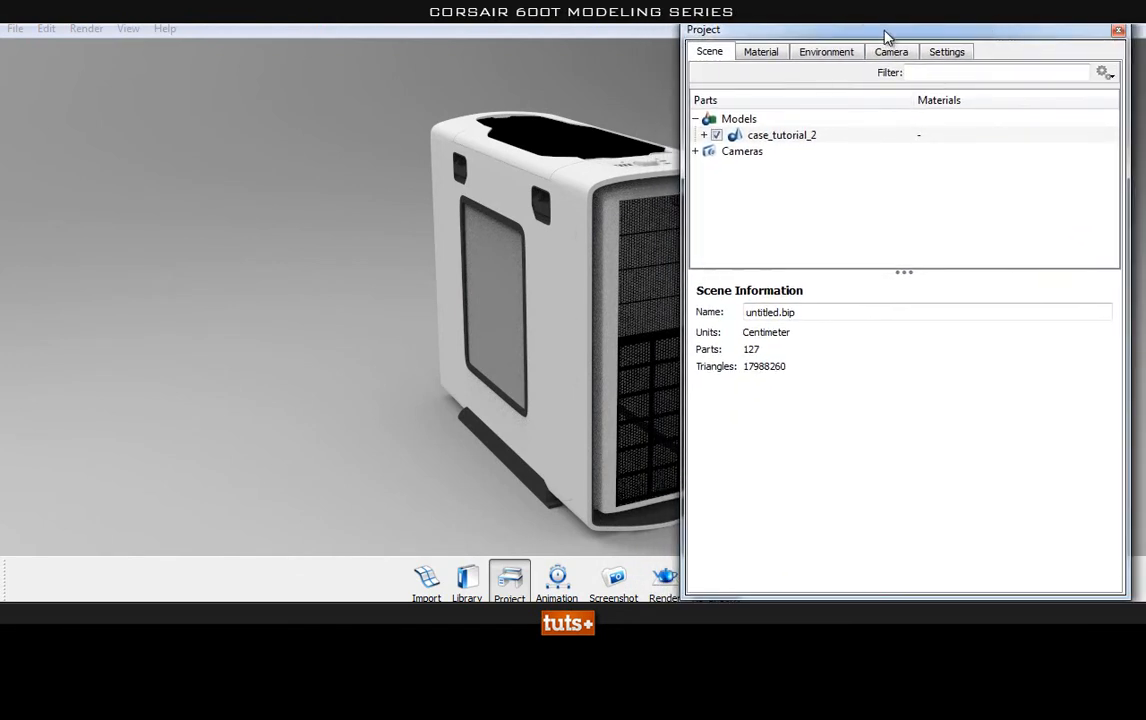
pyautogui.moveTo(897, 27); pyautogui.dragTo(985, 104)
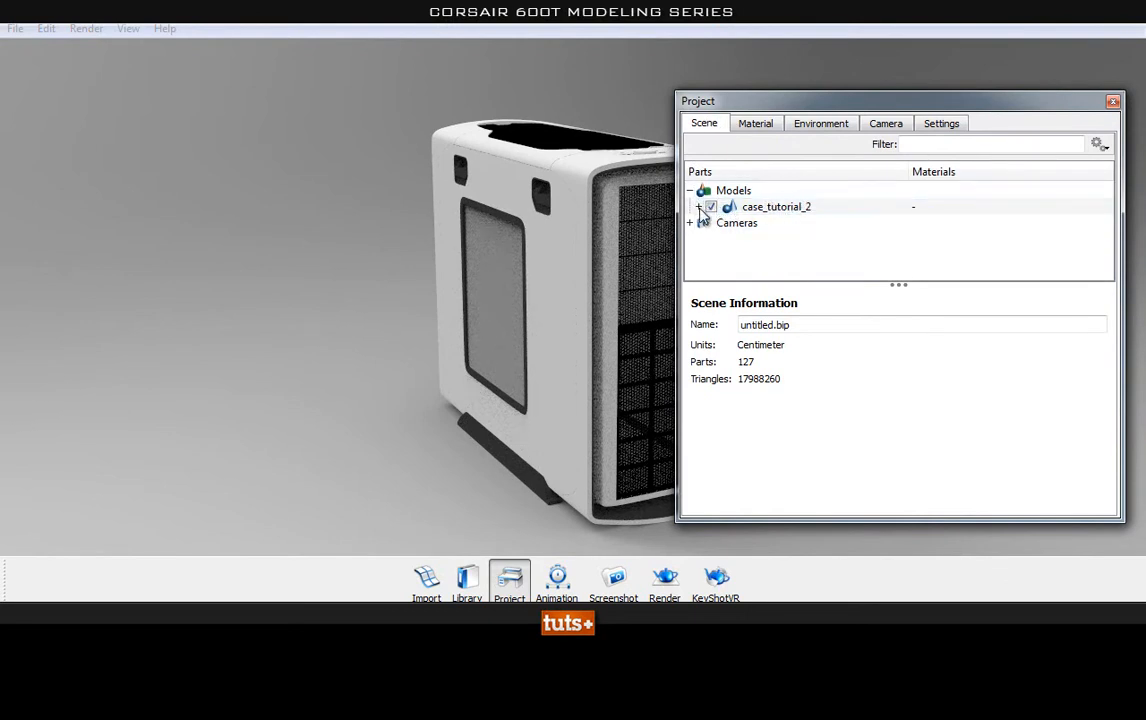
# - Expand the case_tutorial_2 model into its list of parts and assigned materials
pyautogui.click(698, 207)
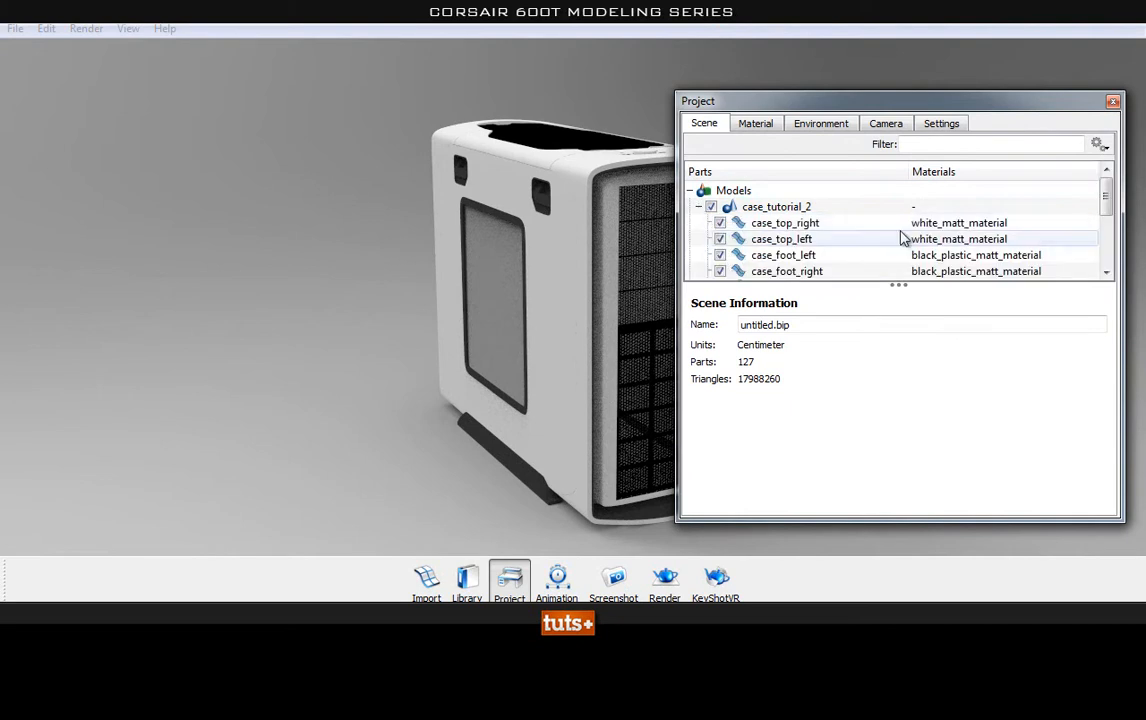
pyautogui.moveTo(1107, 203)
pyautogui.mouseDown()
pyautogui.moveTo(1106, 238)
pyautogui.moveTo(1108, 204)
pyautogui.mouseUp()
pyautogui.moveTo(883, 110); pyautogui.dragTo(896, 57)
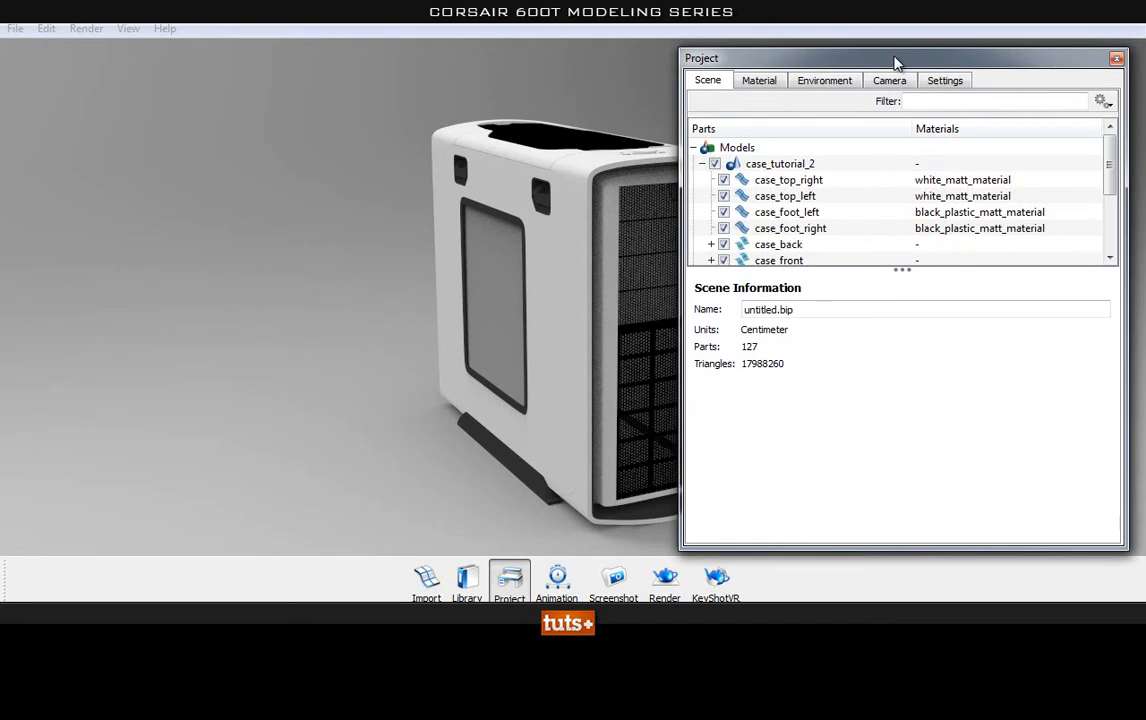
pyautogui.moveTo(1114, 171); pyautogui.dragTo(1114, 171)
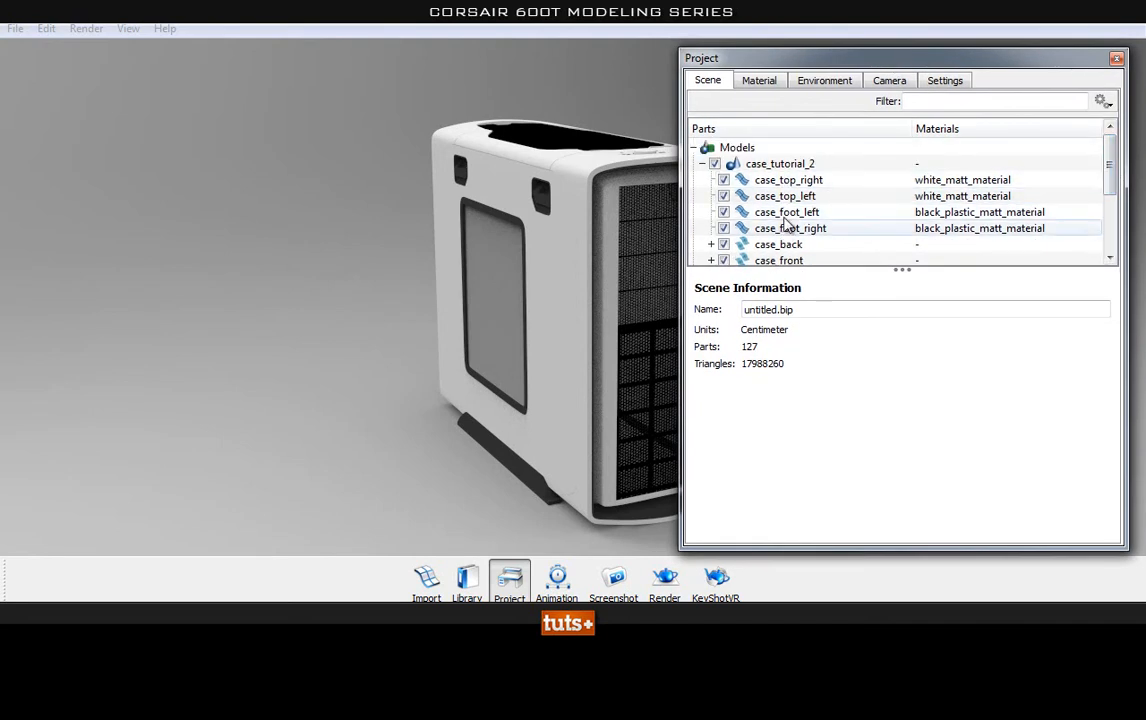
# - Highlight the case_top_right part on the model, and view the list of materials used in the scene
pyautogui.click(795, 184)
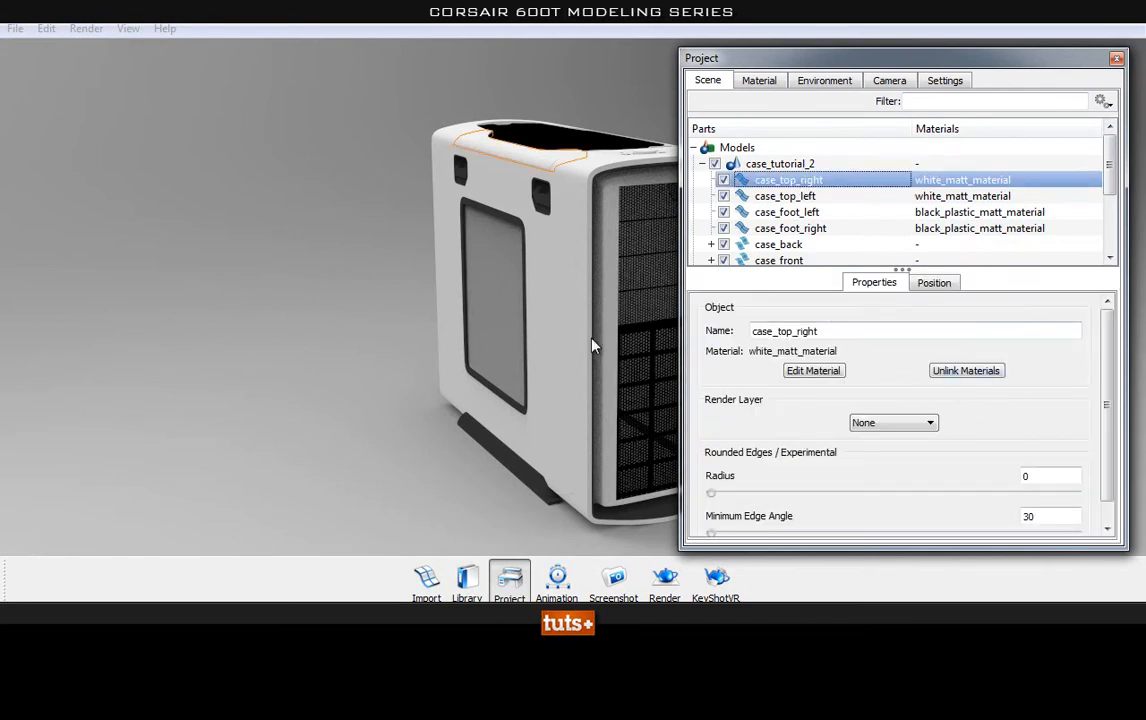
pyautogui.moveTo(595, 145); pyautogui.dragTo(573, 271)
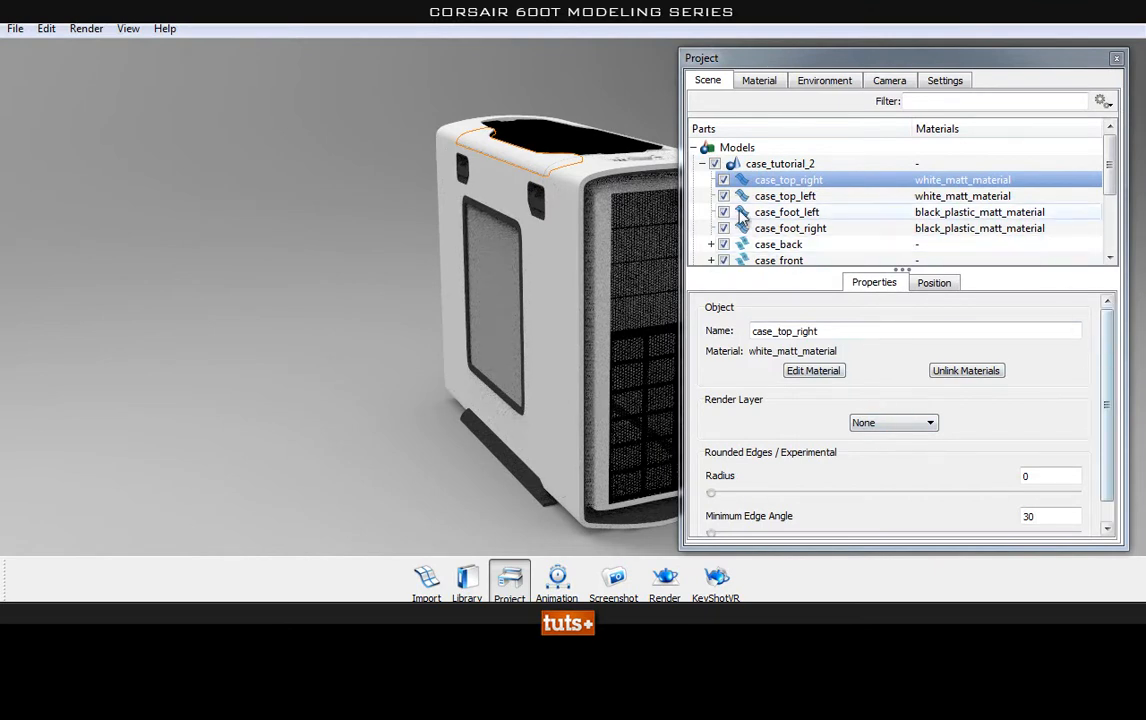
pyautogui.moveTo(593, 323); pyautogui.dragTo(563, 294)
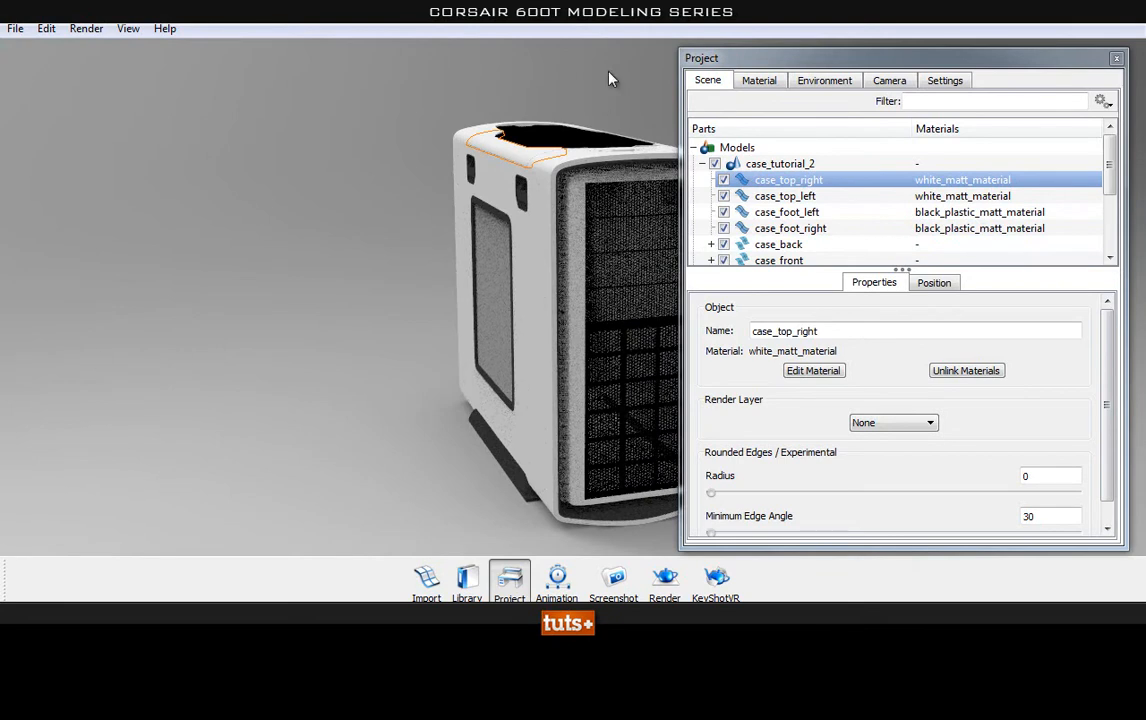
pyautogui.moveTo(585, 296); pyautogui.dragTo(565, 326)
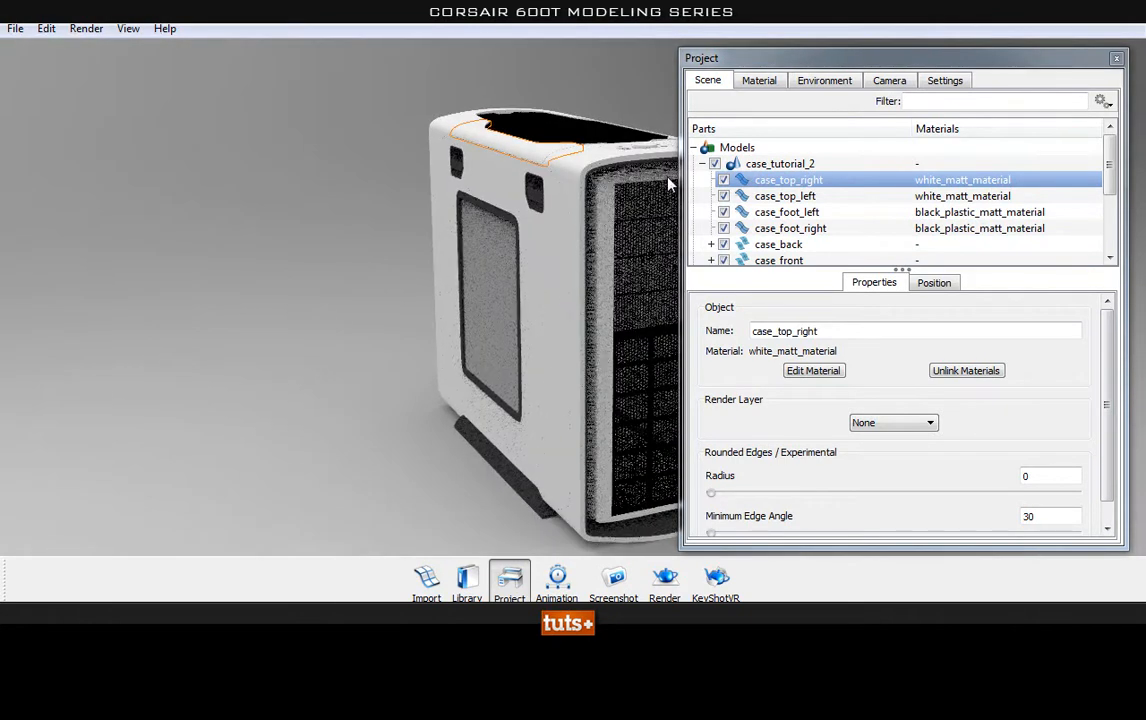
pyautogui.click(760, 88)
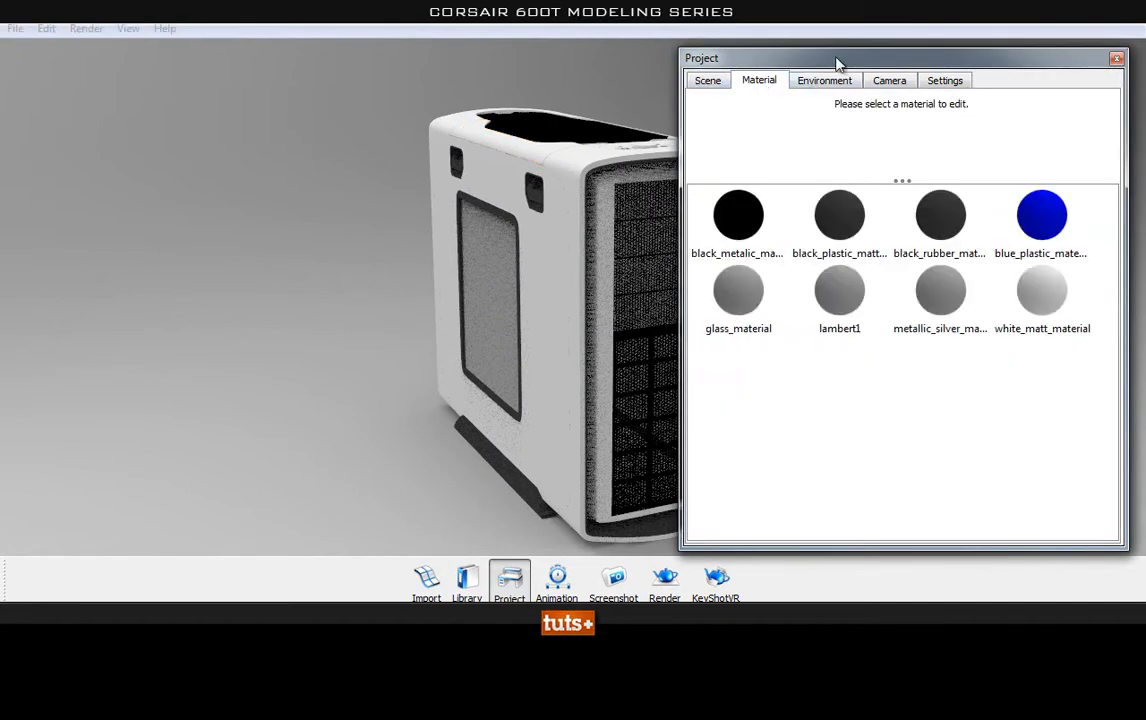
pyautogui.moveTo(855, 60); pyautogui.dragTo(860, 58)
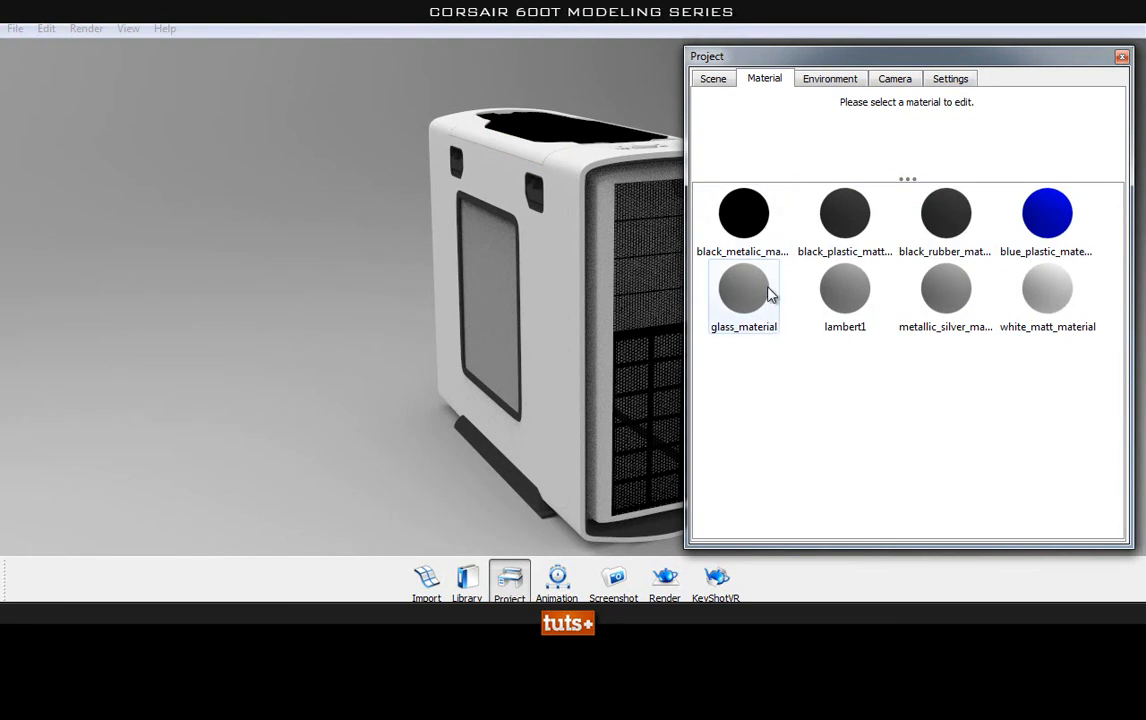
# - Set the brightness of the startup.hdr lighting environment to 0.705
pyautogui.click(830, 82)
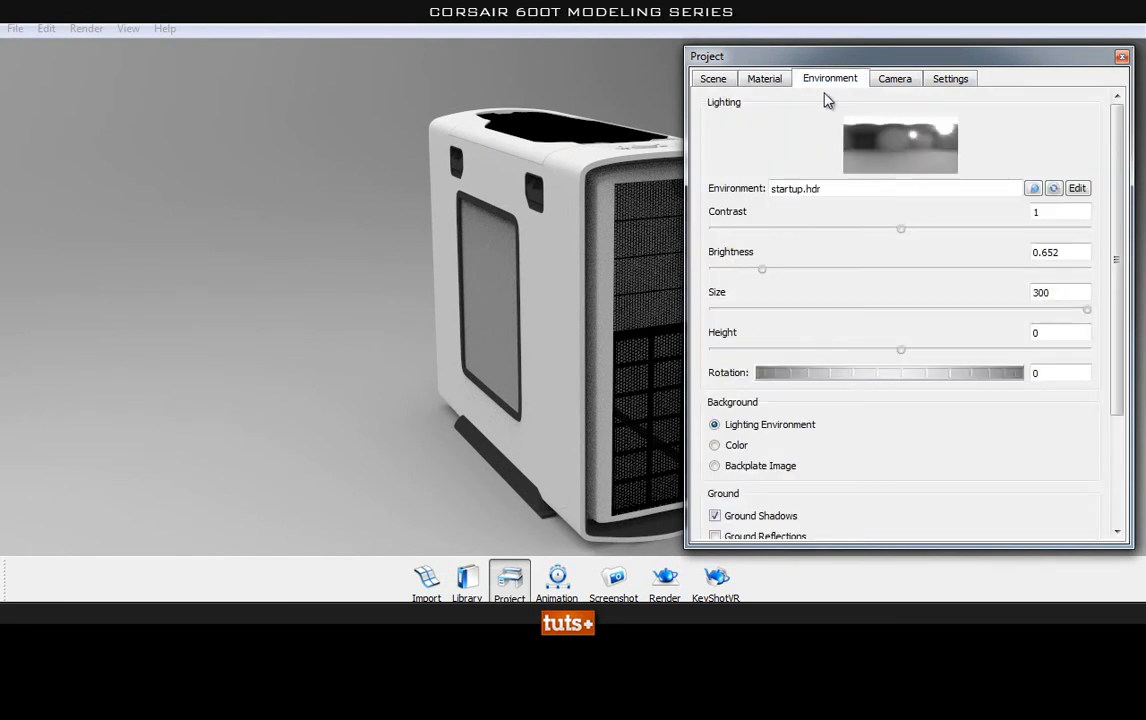
pyautogui.moveTo(863, 49); pyautogui.dragTo(821, 48)
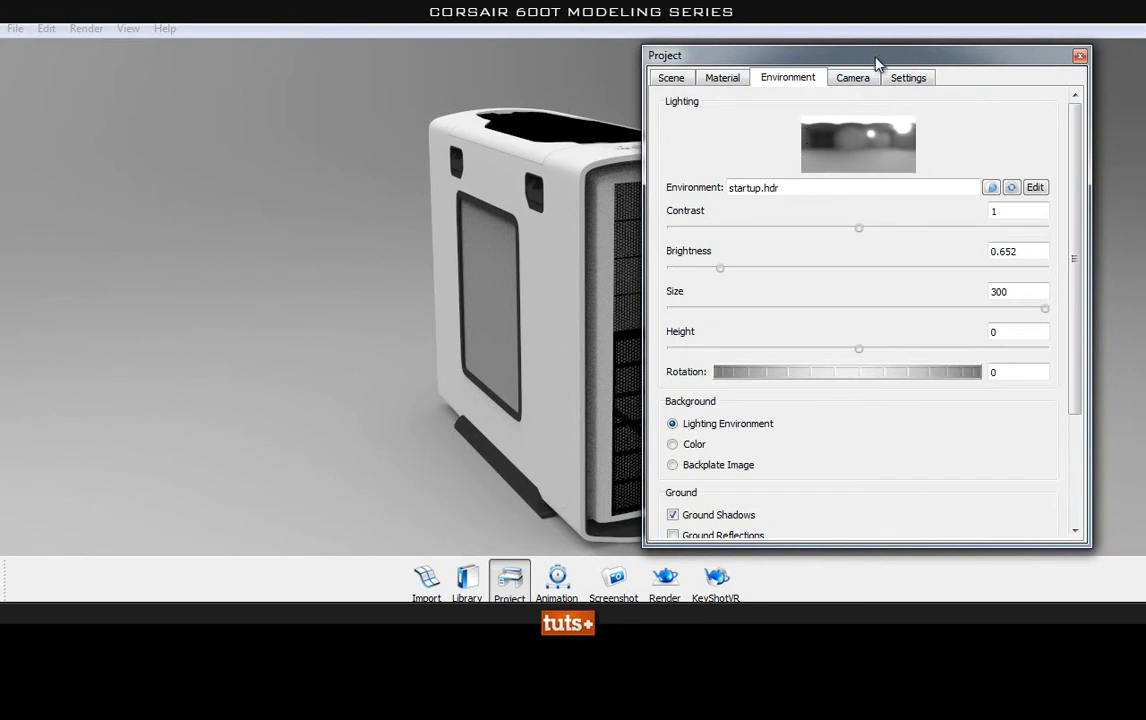
pyautogui.moveTo(715, 279)
pyautogui.mouseDown()
pyautogui.moveTo(780, 272)
pyautogui.moveTo(726, 269)
pyautogui.mouseUp()
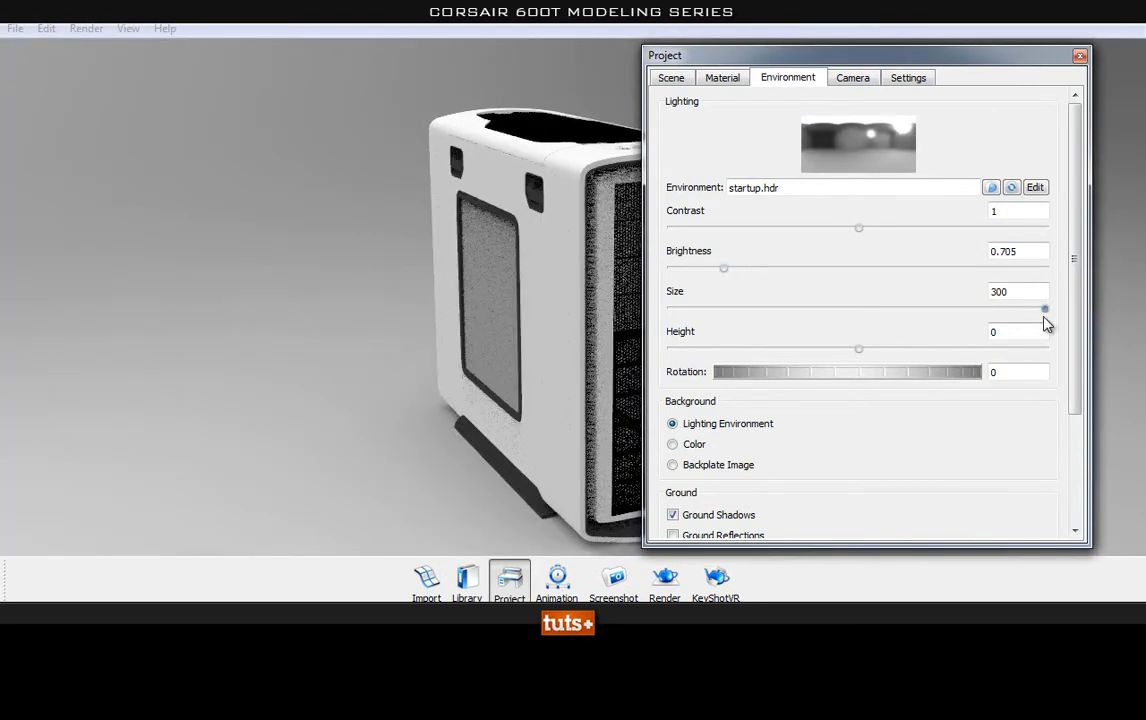
# - Try different sizes for the lighting environment and set its size to 100
pyautogui.moveTo(1044, 309); pyautogui.dragTo(733, 318)
pyautogui.moveTo(835, 57); pyautogui.dragTo(1034, 70)
pyautogui.moveTo(927, 327); pyautogui.dragTo(1128, 335)
pyautogui.moveTo(990, 72); pyautogui.dragTo(776, 63)
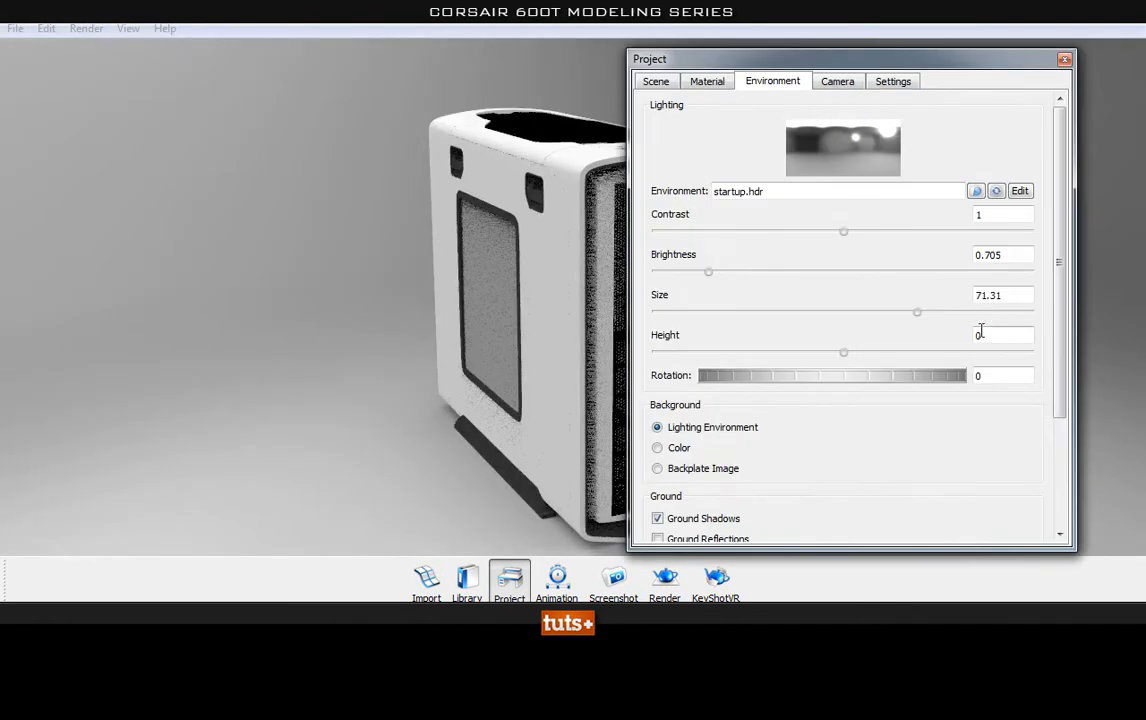
pyautogui.moveTo(918, 313); pyautogui.dragTo(1126, 307)
pyautogui.moveTo(868, 63); pyautogui.dragTo(921, 56)
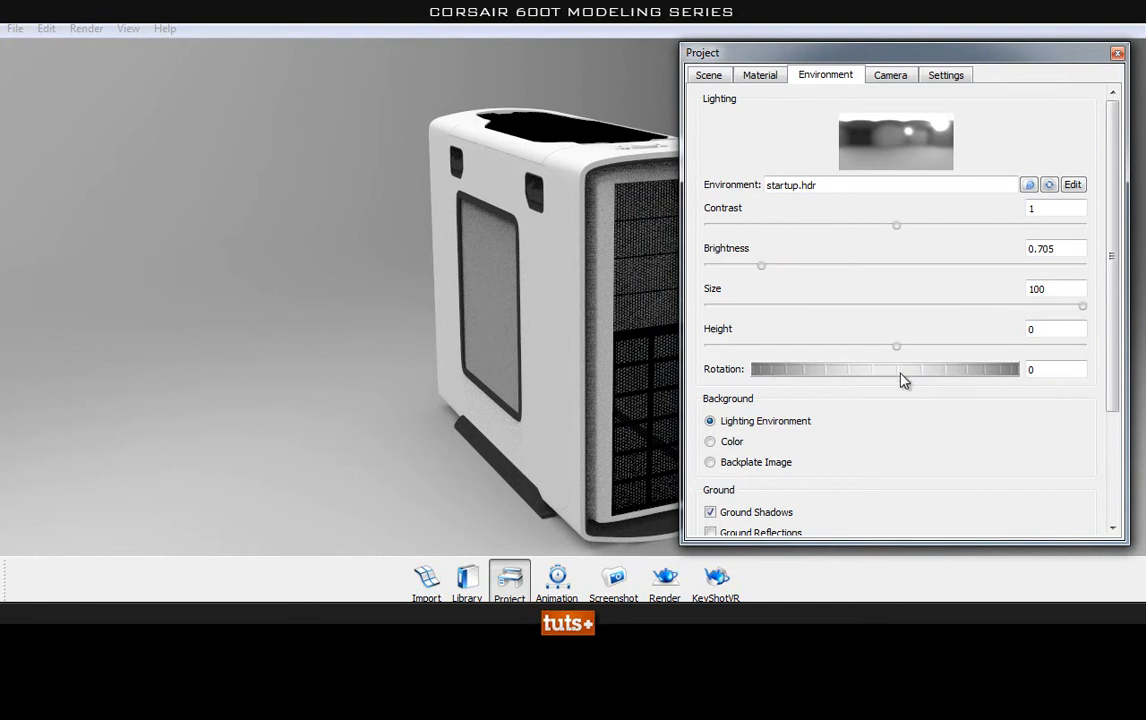
# - Rotate the lighting environment around the case to a rotation of 76
pyautogui.moveTo(912, 376); pyautogui.dragTo(640, 360)
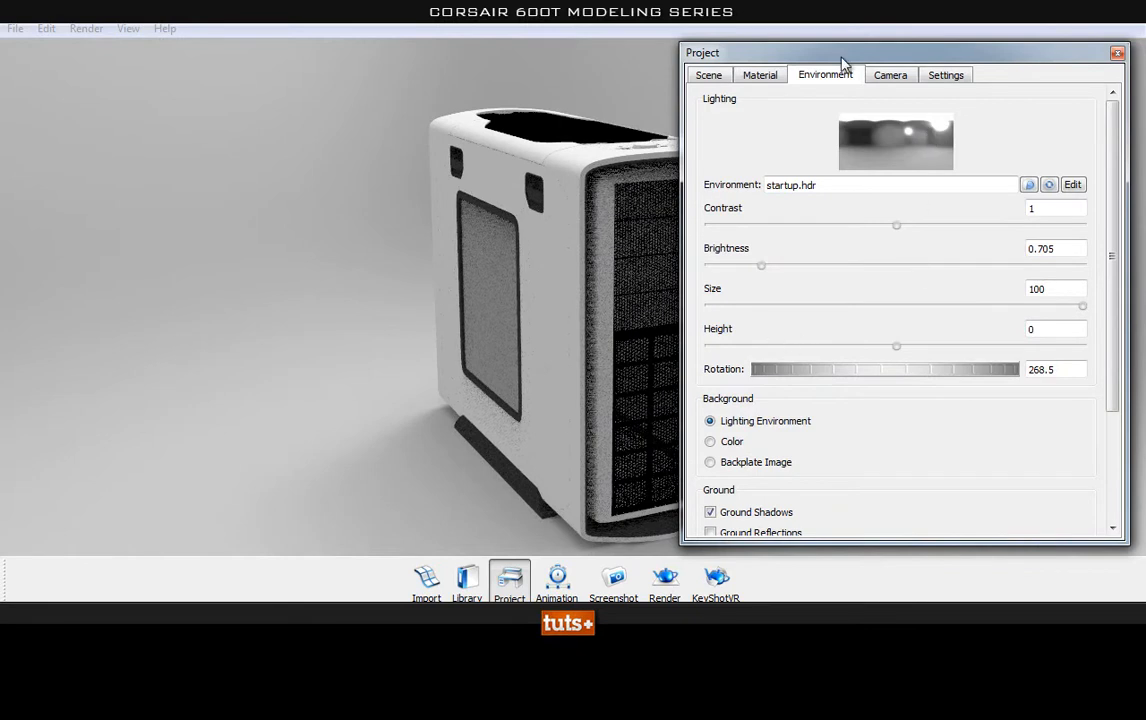
pyautogui.moveTo(841, 57); pyautogui.dragTo(855, 54)
pyautogui.moveTo(935, 372); pyautogui.dragTo(796, 366)
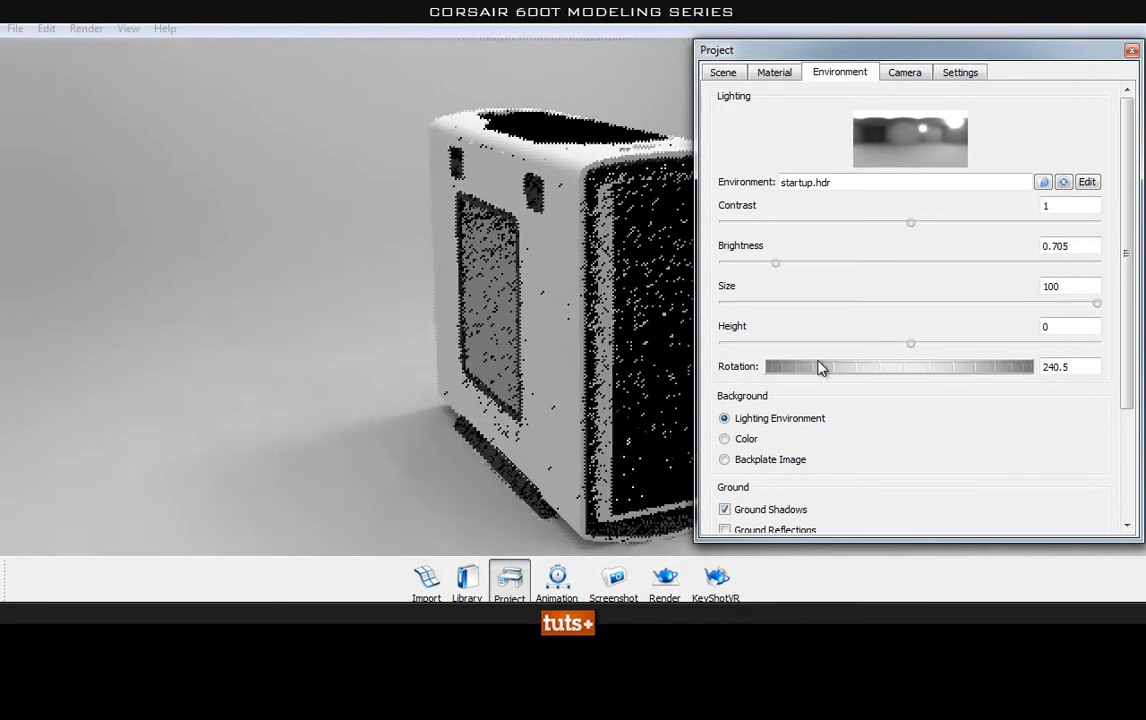
pyautogui.moveTo(946, 371); pyautogui.dragTo(719, 373)
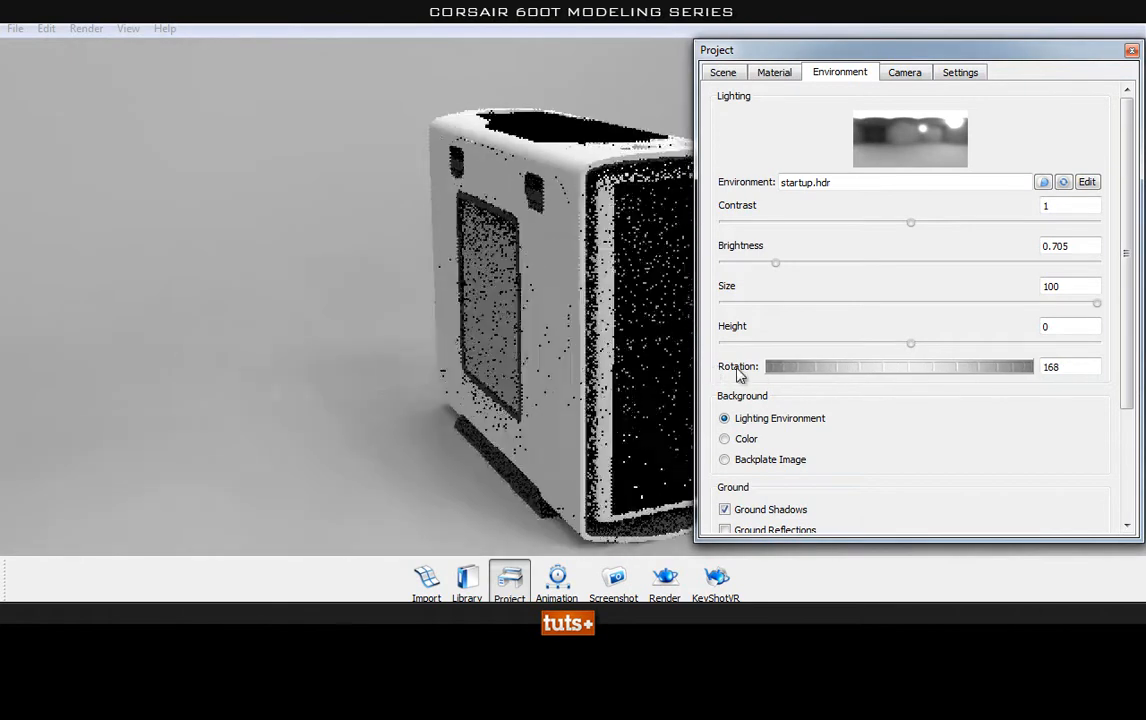
pyautogui.moveTo(967, 371); pyautogui.dragTo(884, 378)
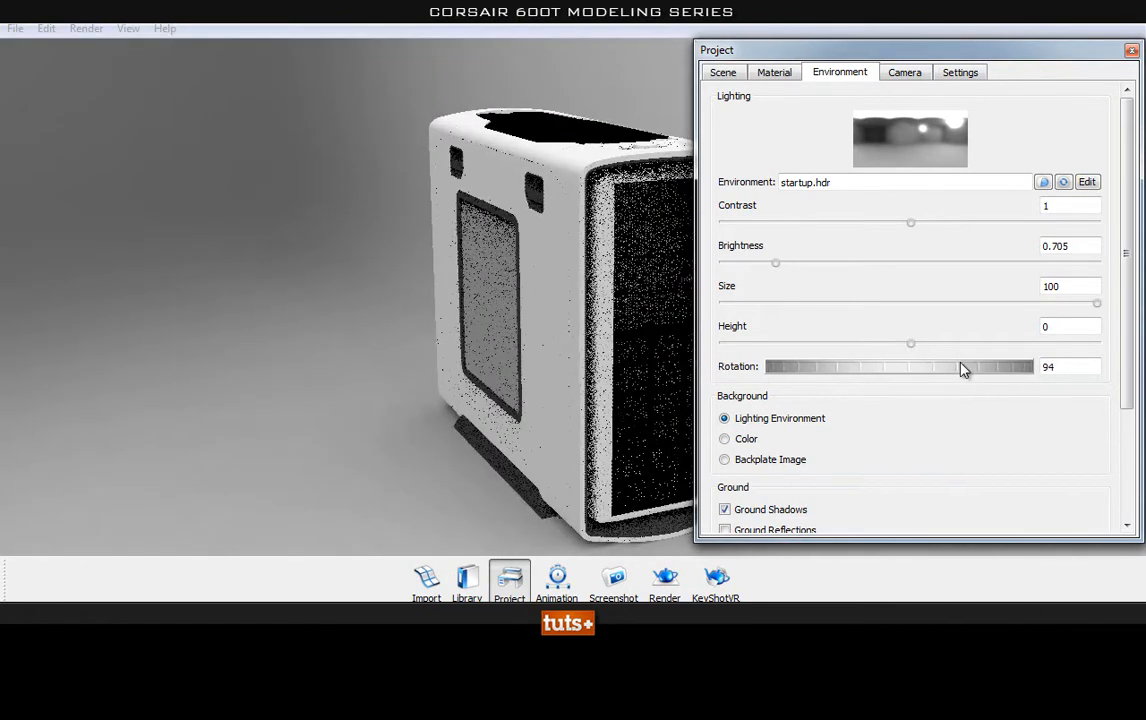
pyautogui.moveTo(962, 366); pyautogui.dragTo(875, 371)
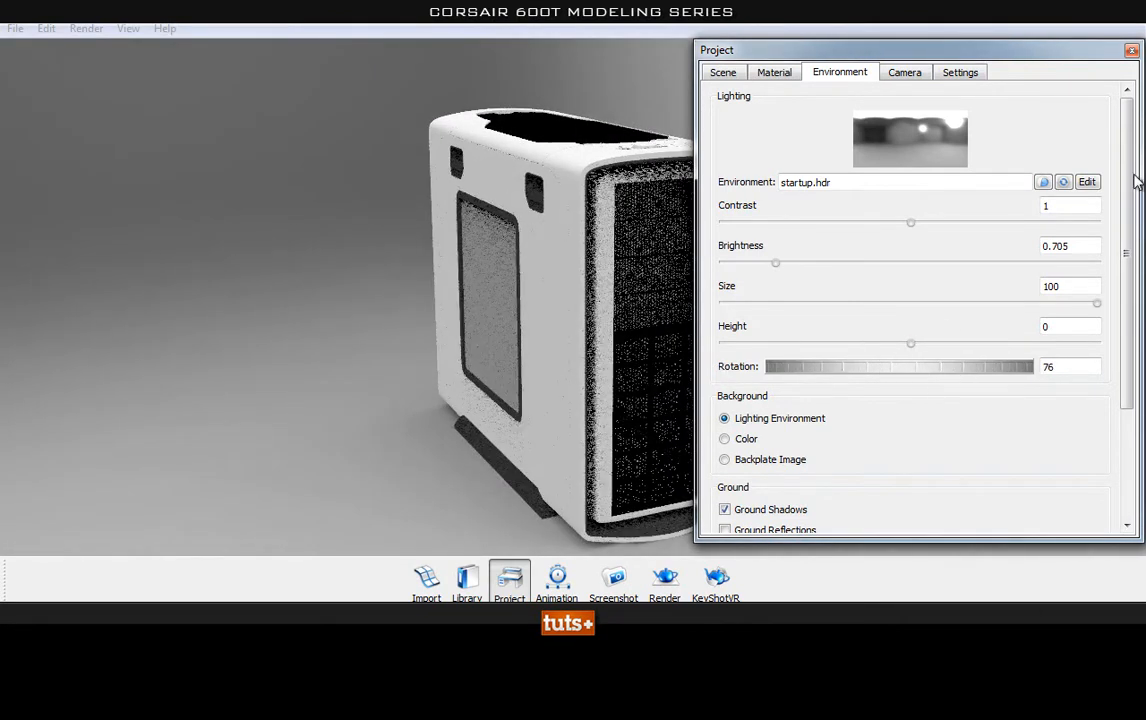
# - Rotate the startup.hdr lighting environment to a rotation of 165.5
pyautogui.scroll(-1, 1125, 182)
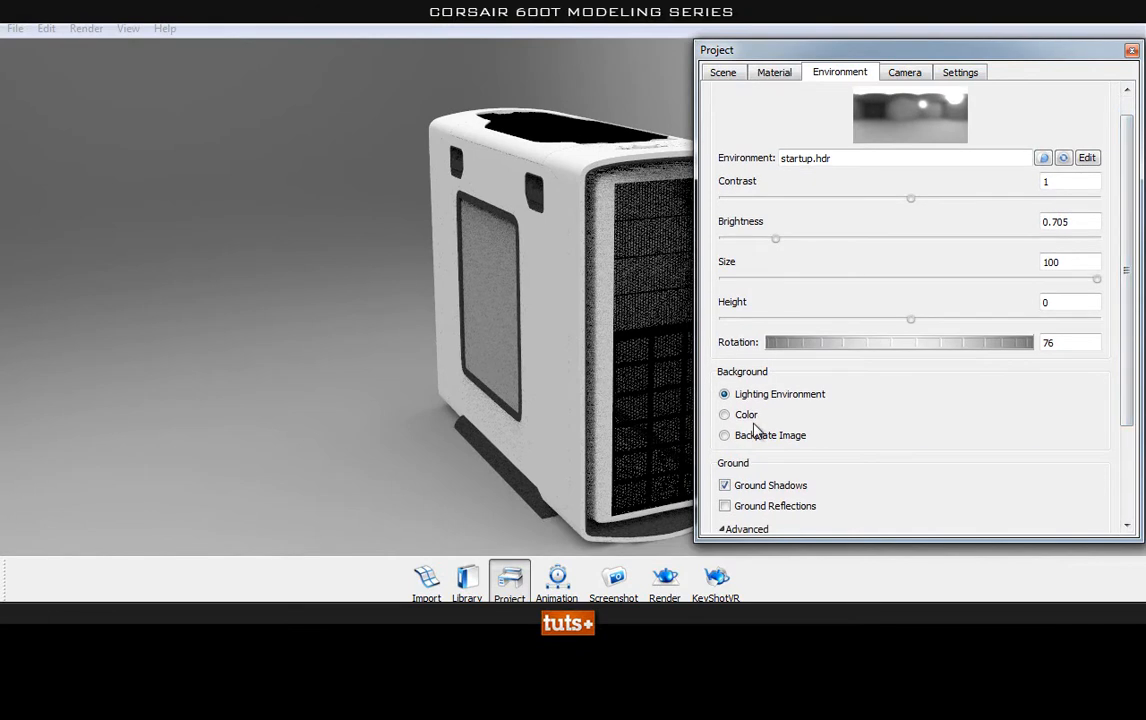
pyautogui.moveTo(1128, 250); pyautogui.dragTo(1128, 258)
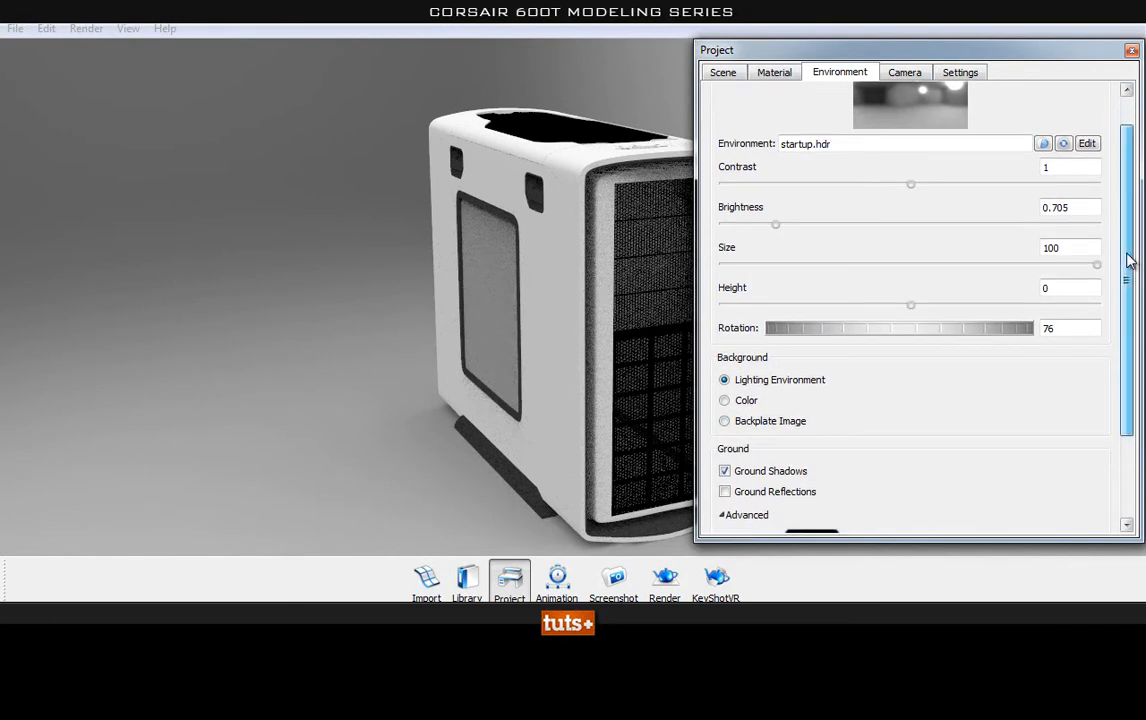
pyautogui.moveTo(868, 338); pyautogui.dragTo(767, 330)
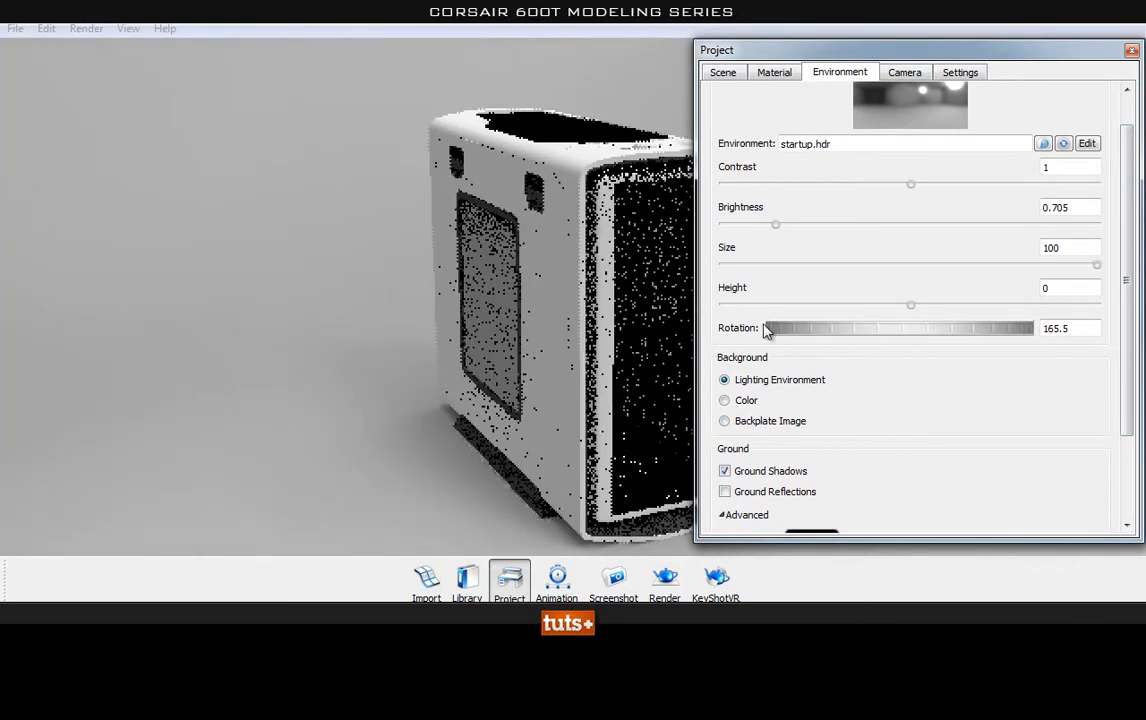
# - Switch the background to a solid color and set it to near-black, RGB 9, 9, 9
pyautogui.click(740, 403)
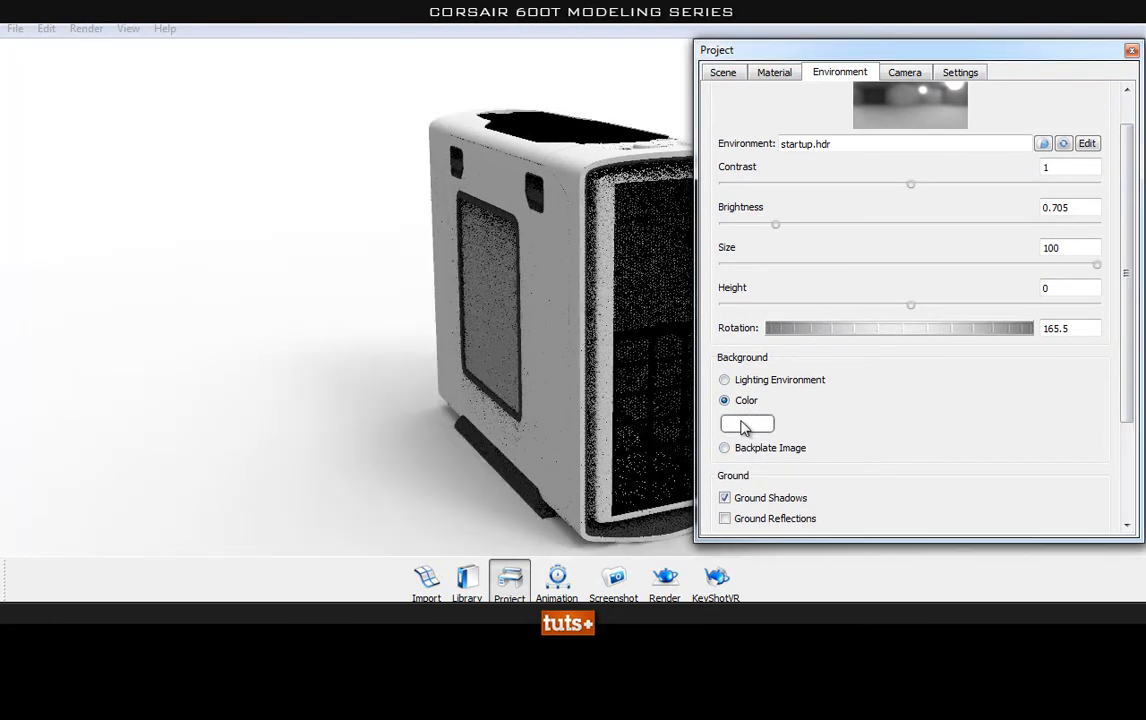
pyautogui.click(744, 428)
pyautogui.moveTo(409, 314); pyautogui.dragTo(363, 328)
pyautogui.moveTo(917, 15); pyautogui.dragTo(615, 64)
pyautogui.moveTo(306, 62); pyautogui.dragTo(821, 88)
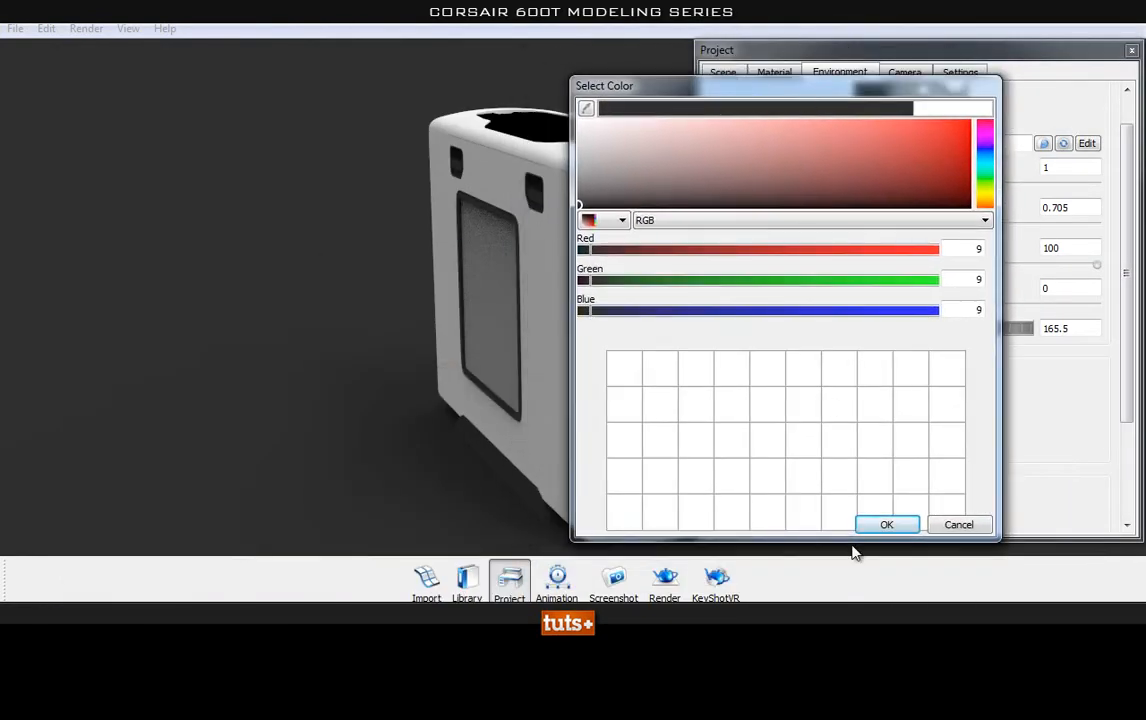
pyautogui.click(883, 524)
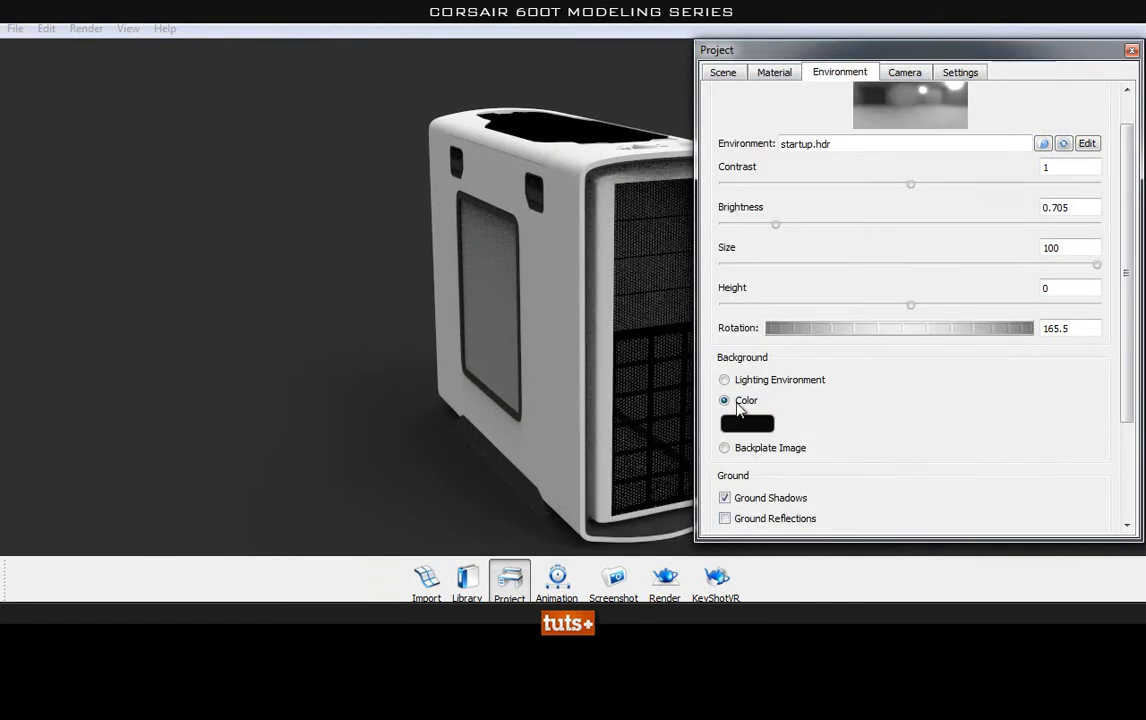
# - Try the scene without ground shadows, keep them enabled, and turn on ground reflections
pyautogui.moveTo(1123, 294); pyautogui.dragTo(1120, 368)
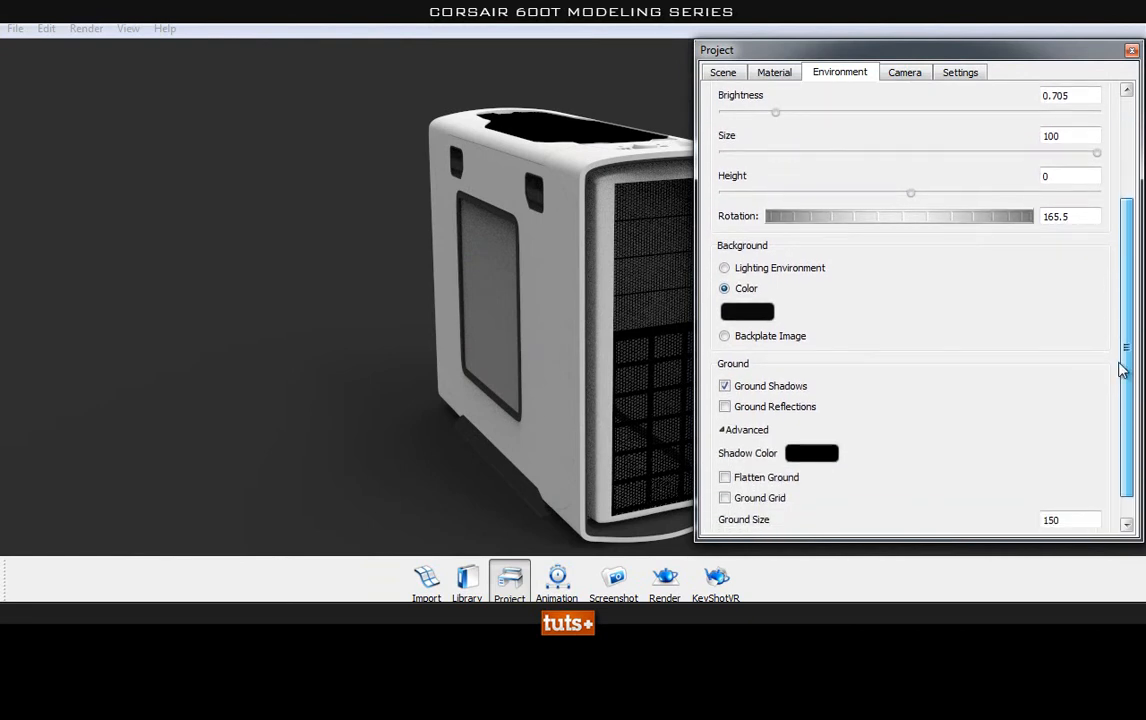
pyautogui.click(732, 383)
pyautogui.click(732, 383)
pyautogui.click(731, 385)
pyautogui.click(727, 405)
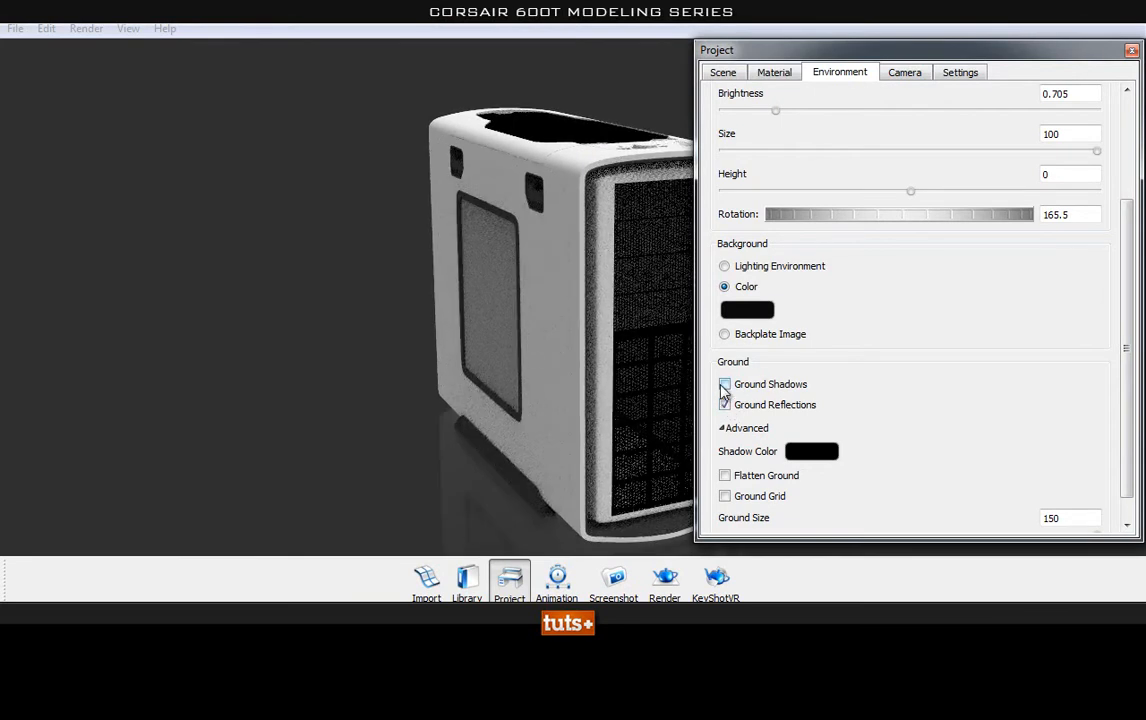
pyautogui.click(724, 384)
# - Try showing the ground grid beneath the case, and hide it again
pyautogui.moveTo(1127, 336); pyautogui.dragTo(1124, 358)
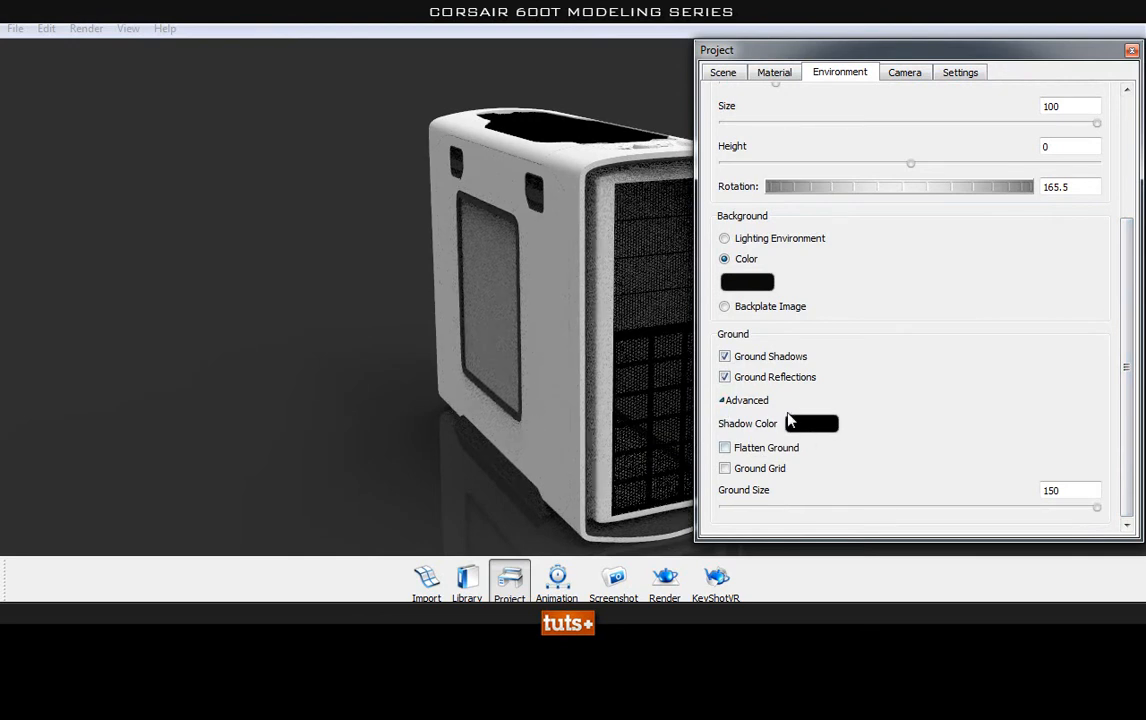
pyautogui.click(736, 473)
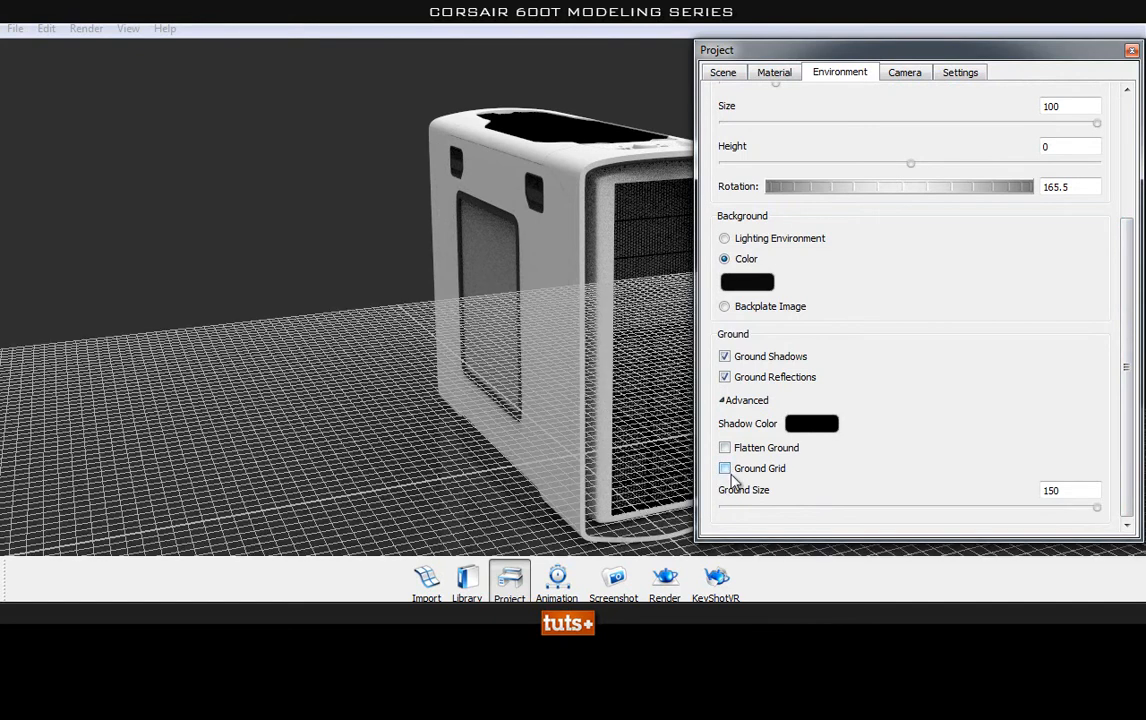
pyautogui.click(725, 469)
pyautogui.scroll(3, 975, 388)
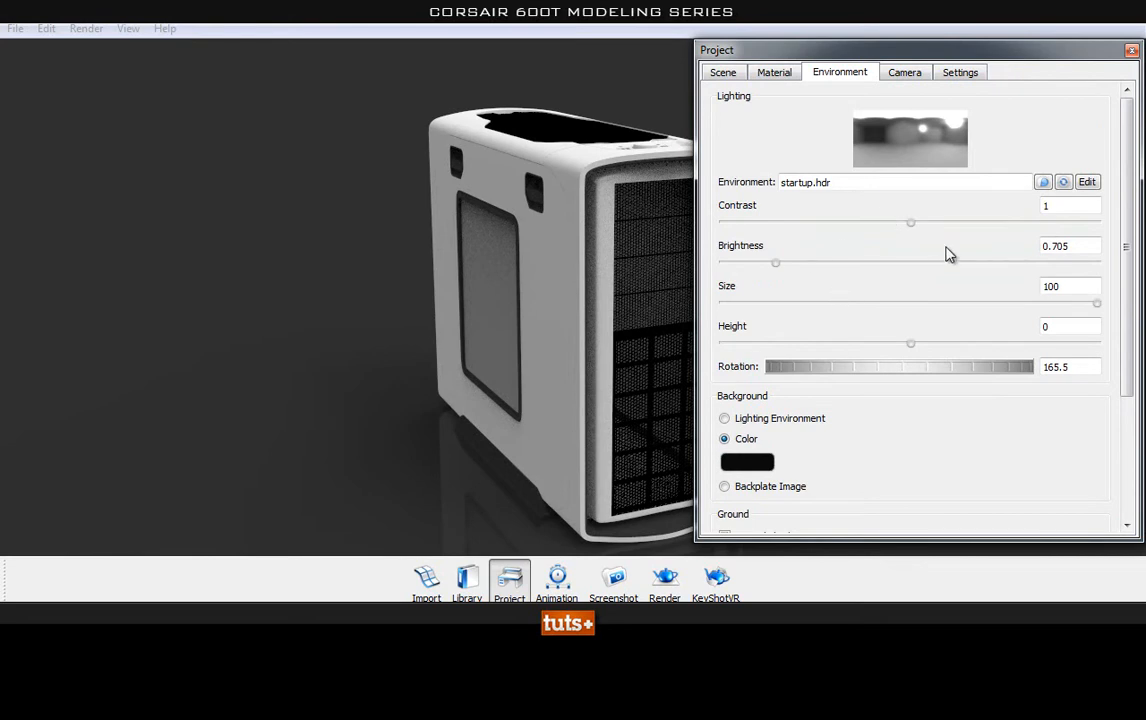
# - Bring up the Free Camera settings and try several look-at points along the case's front edge and side
pyautogui.click(902, 74)
pyautogui.moveTo(885, 50); pyautogui.dragTo(871, 55)
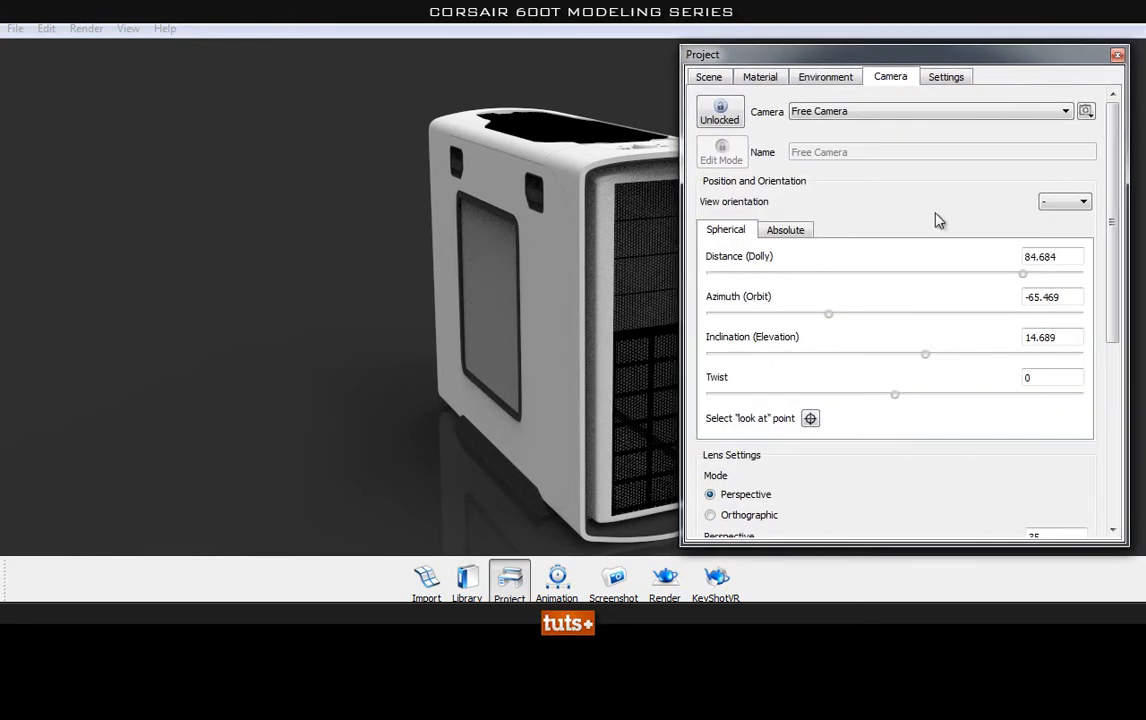
pyautogui.moveTo(1112, 211); pyautogui.dragTo(1112, 217)
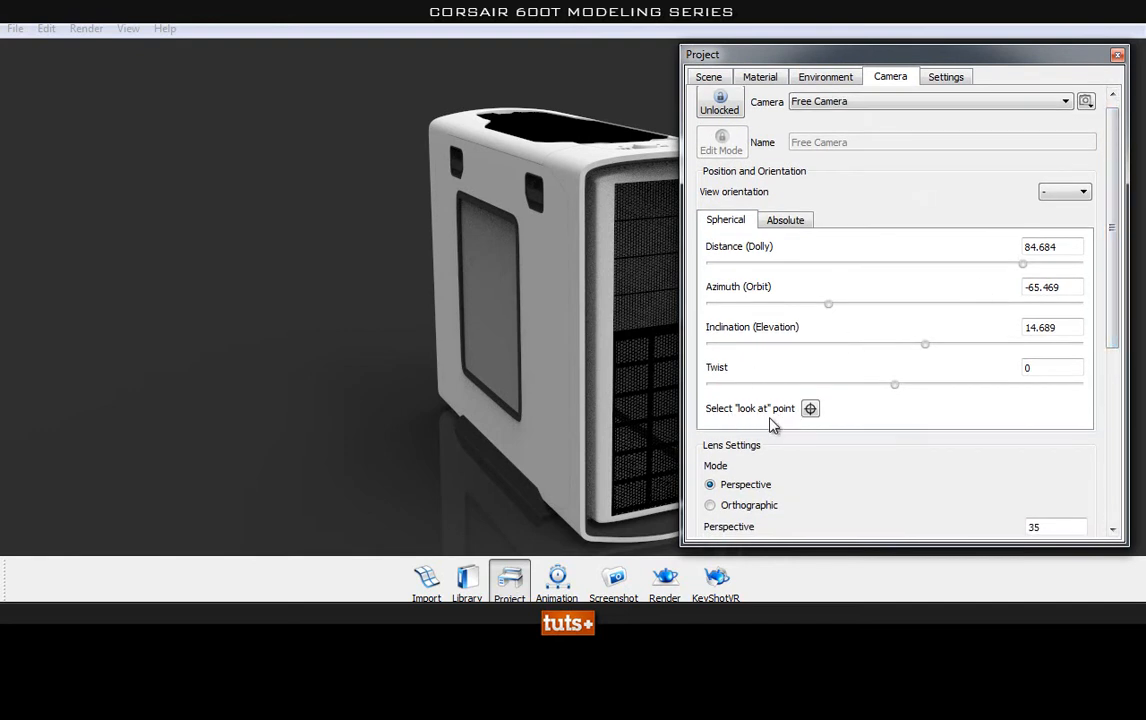
pyautogui.click(810, 409)
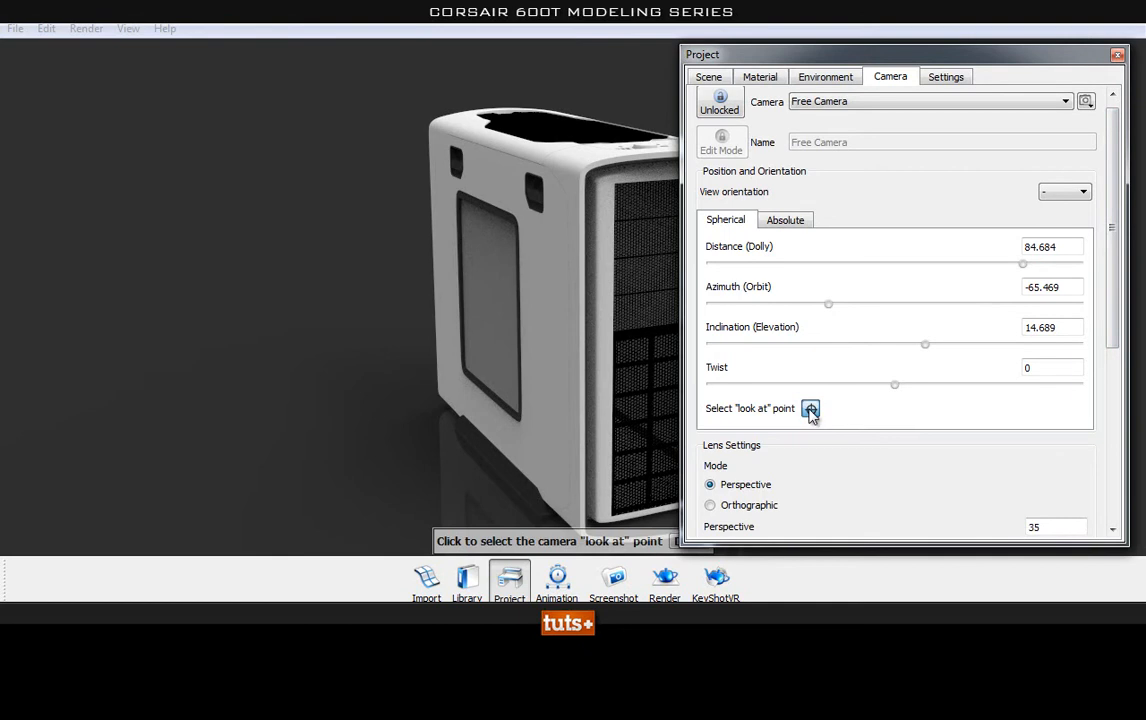
pyautogui.click(601, 471)
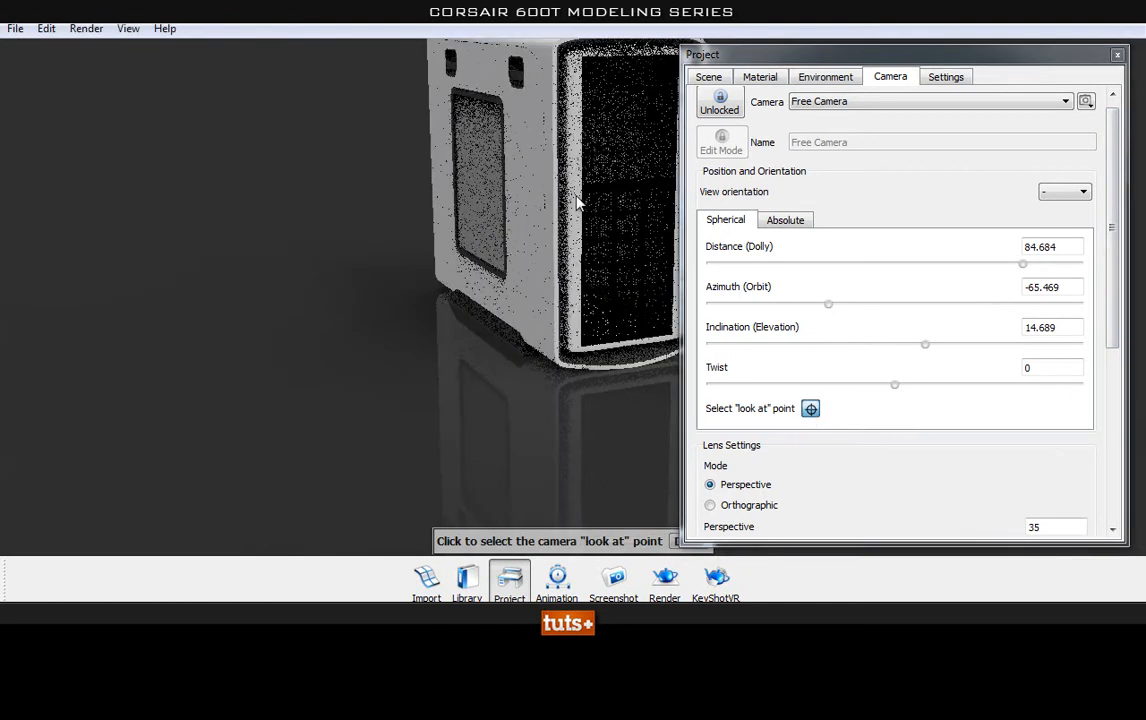
pyautogui.click(564, 160)
pyautogui.click(543, 329)
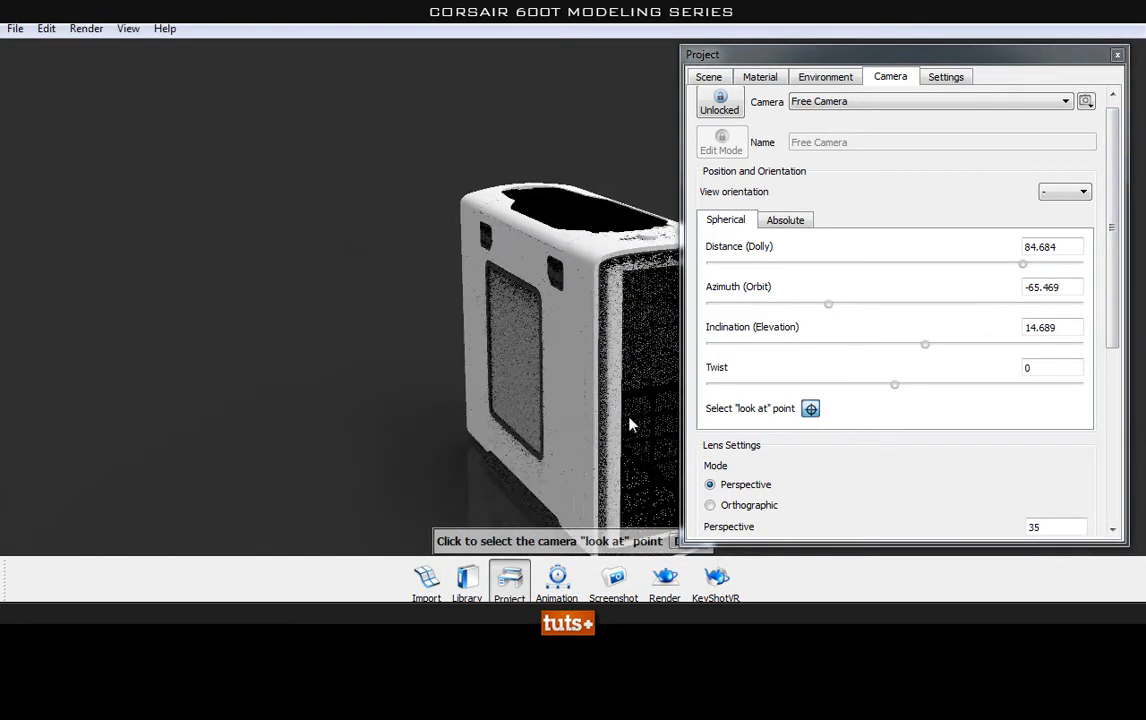
pyautogui.click(630, 415)
pyautogui.click(555, 280)
pyautogui.click(578, 302)
pyautogui.click(565, 419)
pyautogui.click(583, 322)
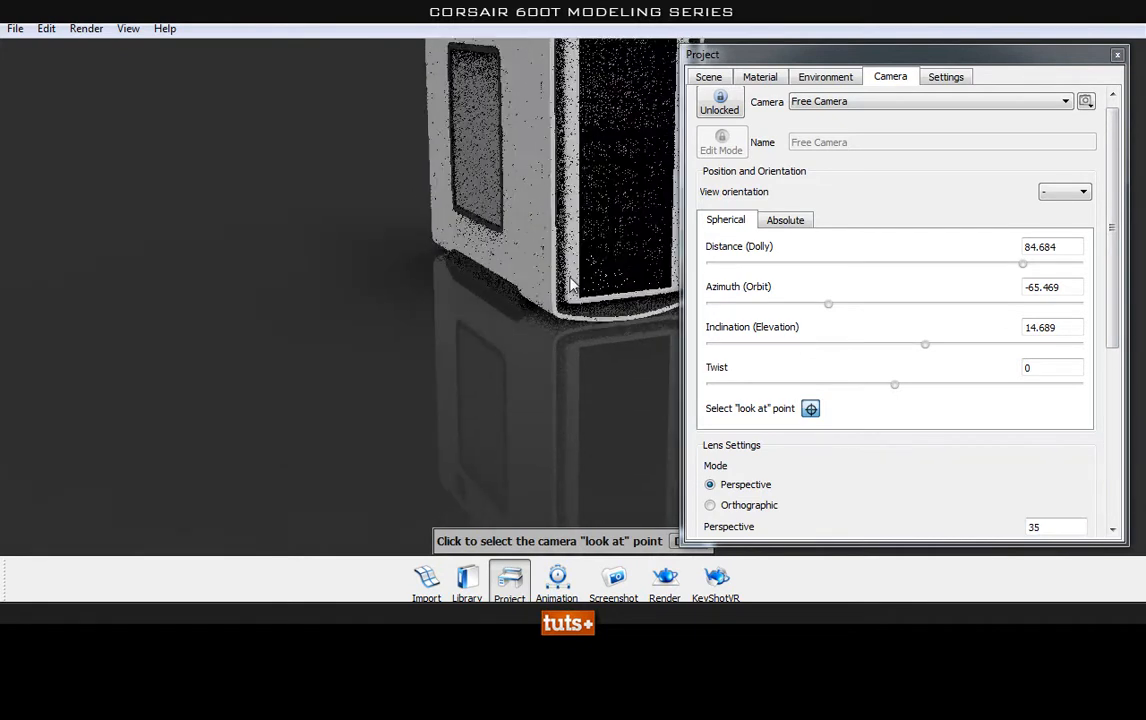
# - Try a close camera distance of 14.05, and move the camera back to a distance of 57.475
pyautogui.moveTo(1022, 264); pyautogui.dragTo(877, 296)
pyautogui.scroll(10, 473, 301)
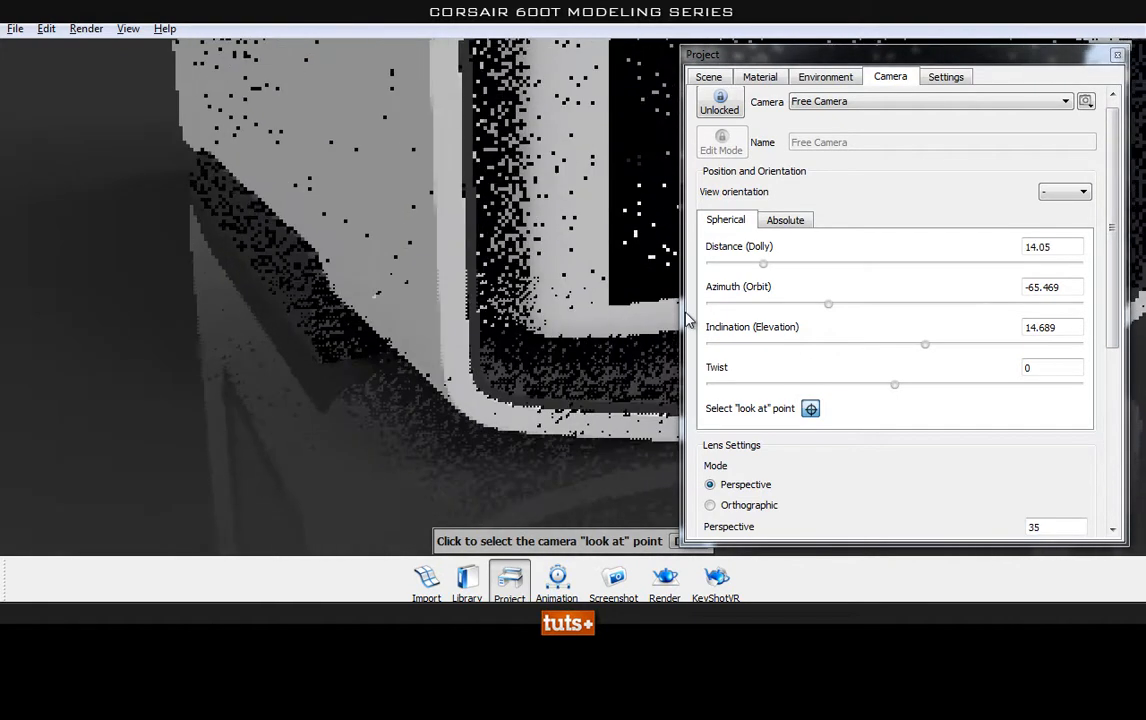
pyautogui.scroll(-8, 32, 295)
pyautogui.scroll(-5, 185, 208)
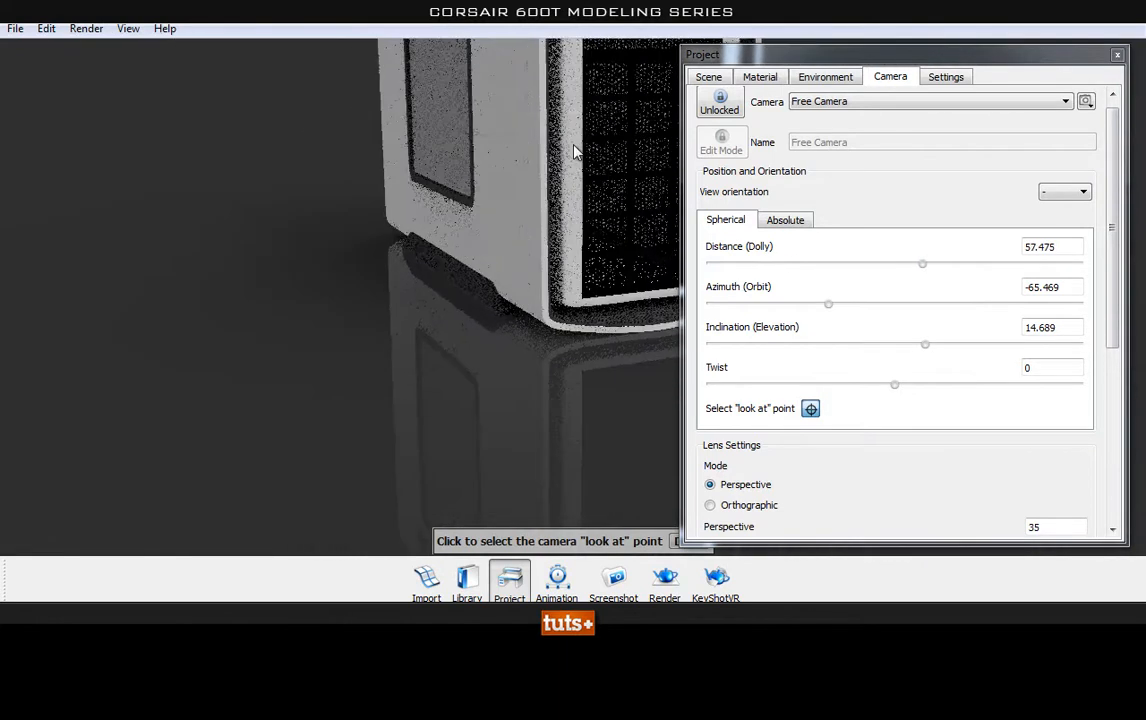
# - Pick a new camera look-at point on the case's front edge and move the camera to a distance of 72.832
pyautogui.click(811, 409)
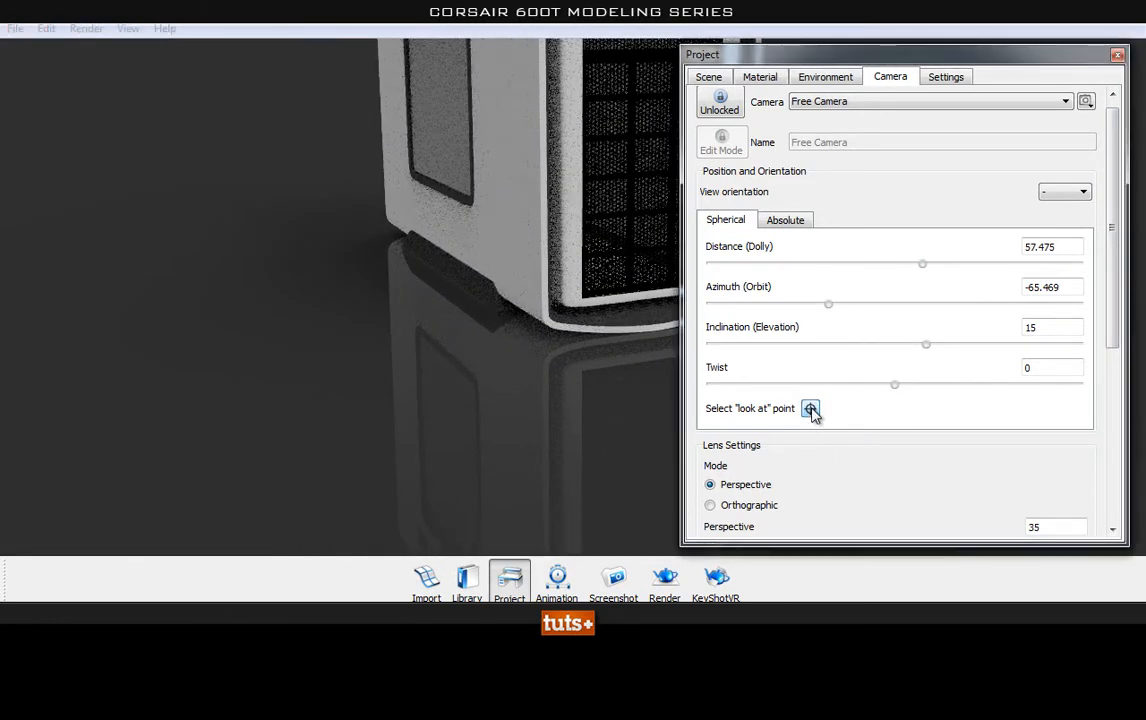
pyautogui.click(563, 124)
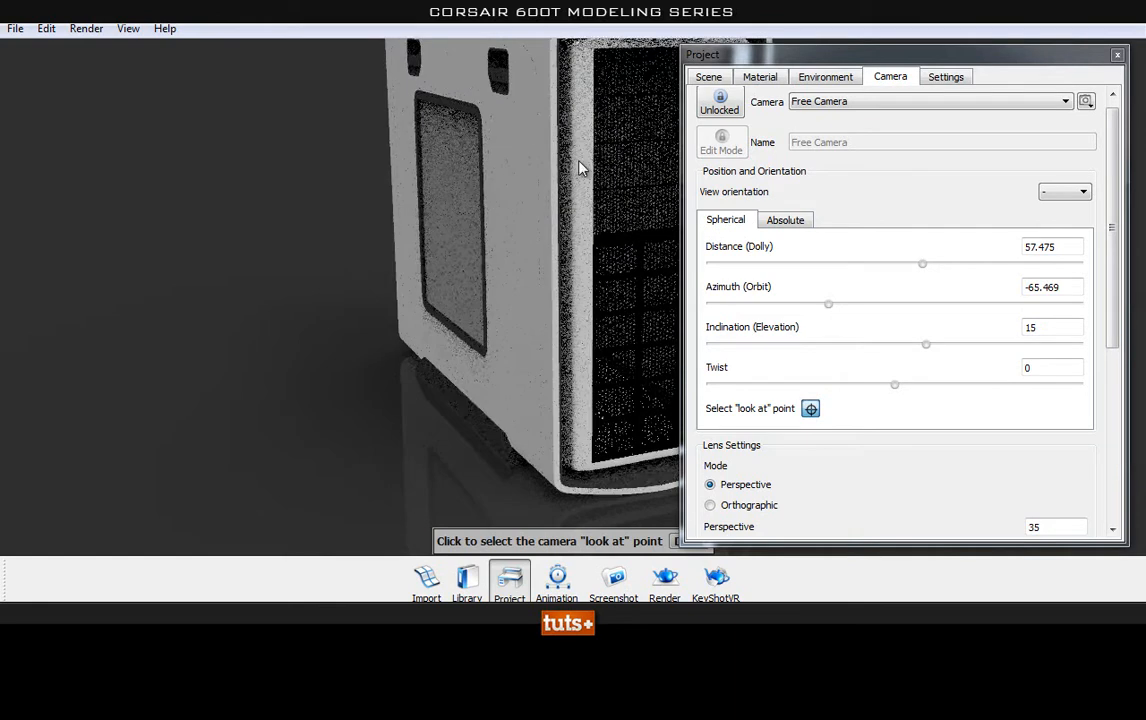
pyautogui.scroll(-2, 319, 275)
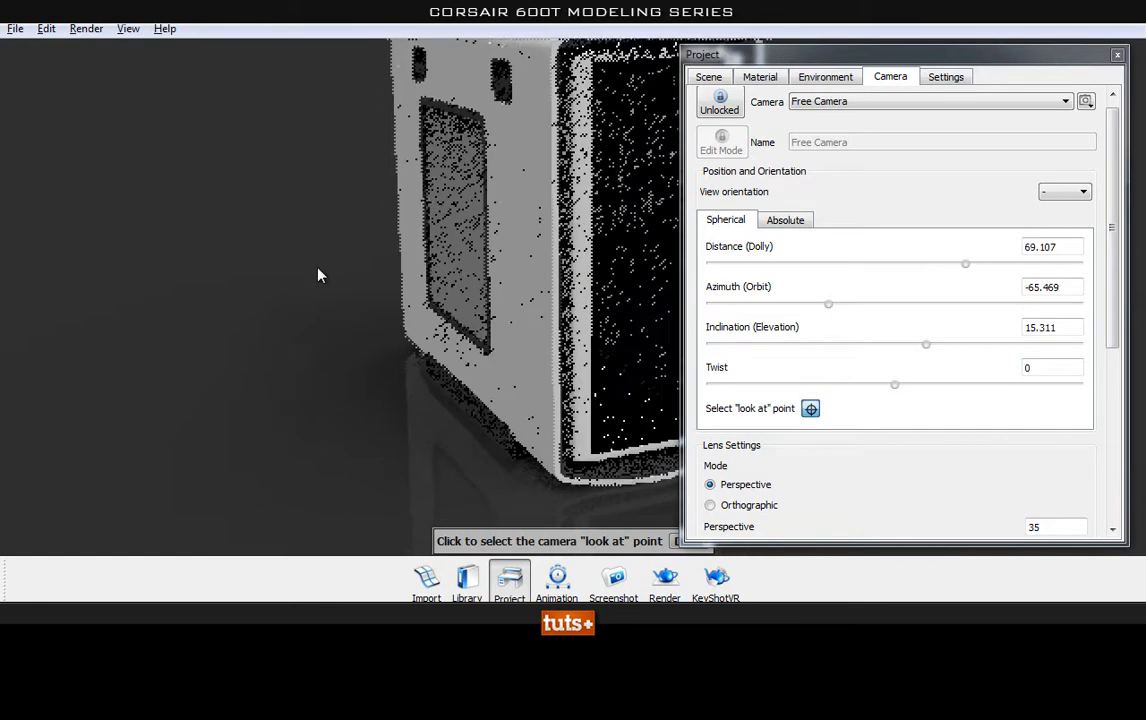
pyautogui.scroll(-3, 577, 217)
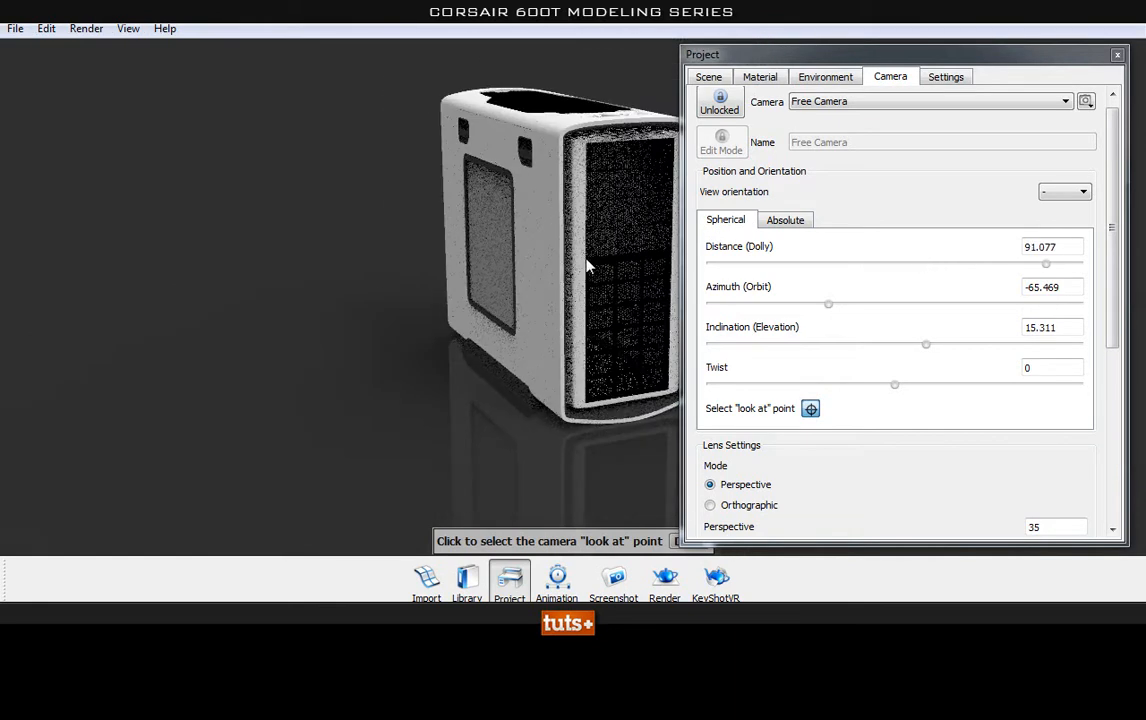
pyautogui.scroll(3, 637, 379)
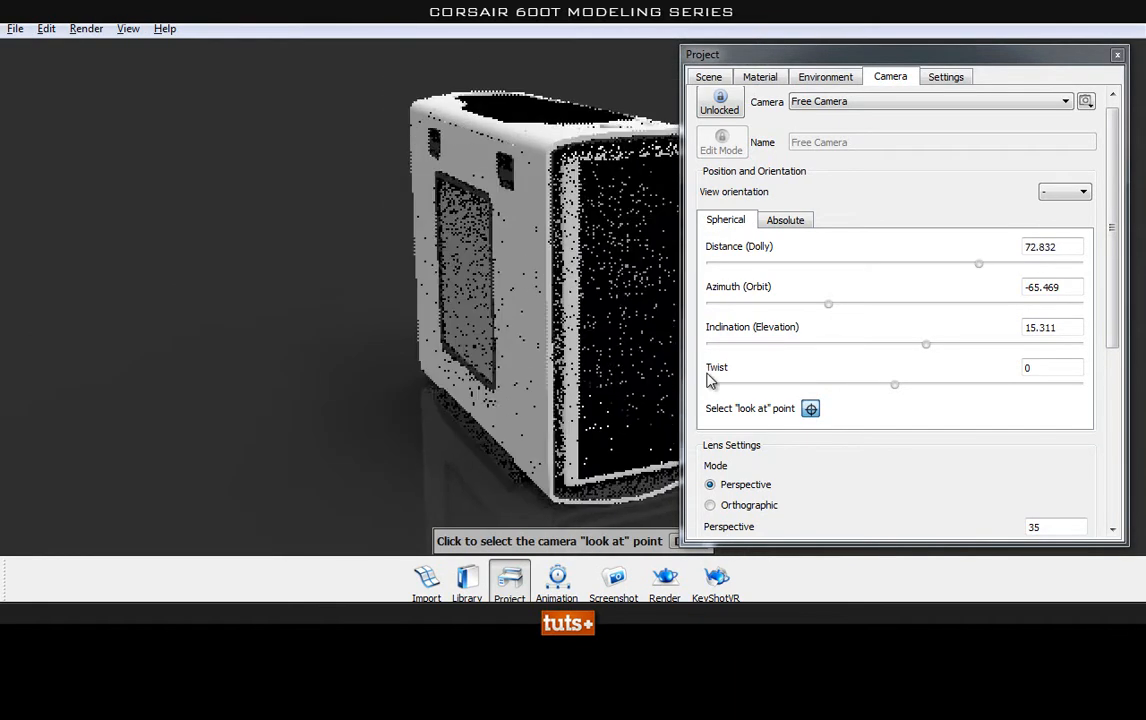
# - Check the absolute camera coordinates, and adjust the camera distance in spherical mode to 70.814
pyautogui.moveTo(884, 57)
pyautogui.mouseDown()
pyautogui.moveTo(846, 54)
pyautogui.moveTo(864, 48)
pyautogui.mouseUp()
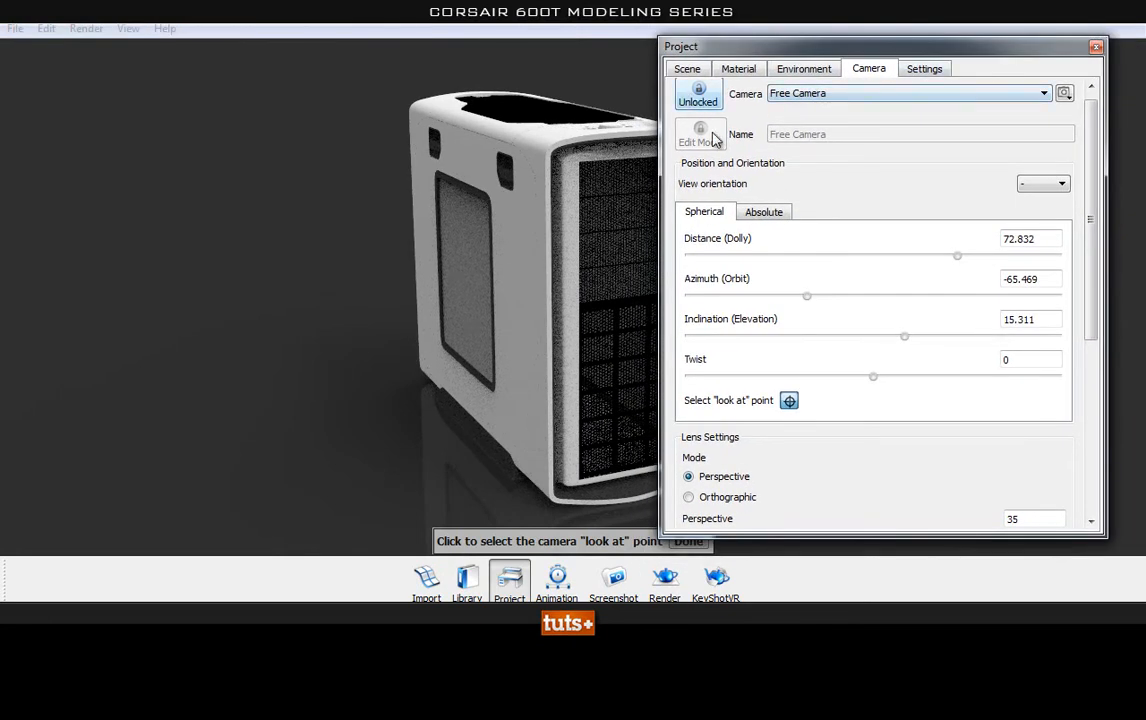
pyautogui.click(776, 212)
pyautogui.click(712, 214)
pyautogui.moveTo(952, 258)
pyautogui.mouseDown()
pyautogui.moveTo(911, 258)
pyautogui.moveTo(944, 256)
pyautogui.mouseUp()
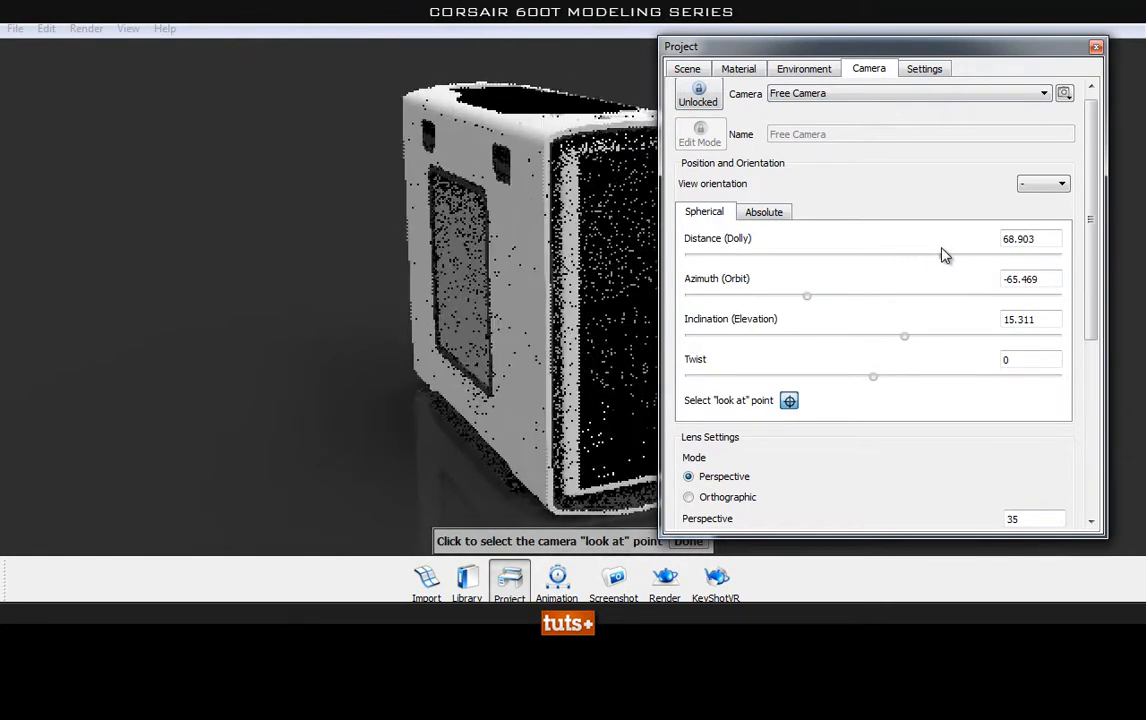
pyautogui.scroll(4, 471, 279)
pyautogui.scroll(-5, 386, 267)
pyautogui.scroll(1, 386, 267)
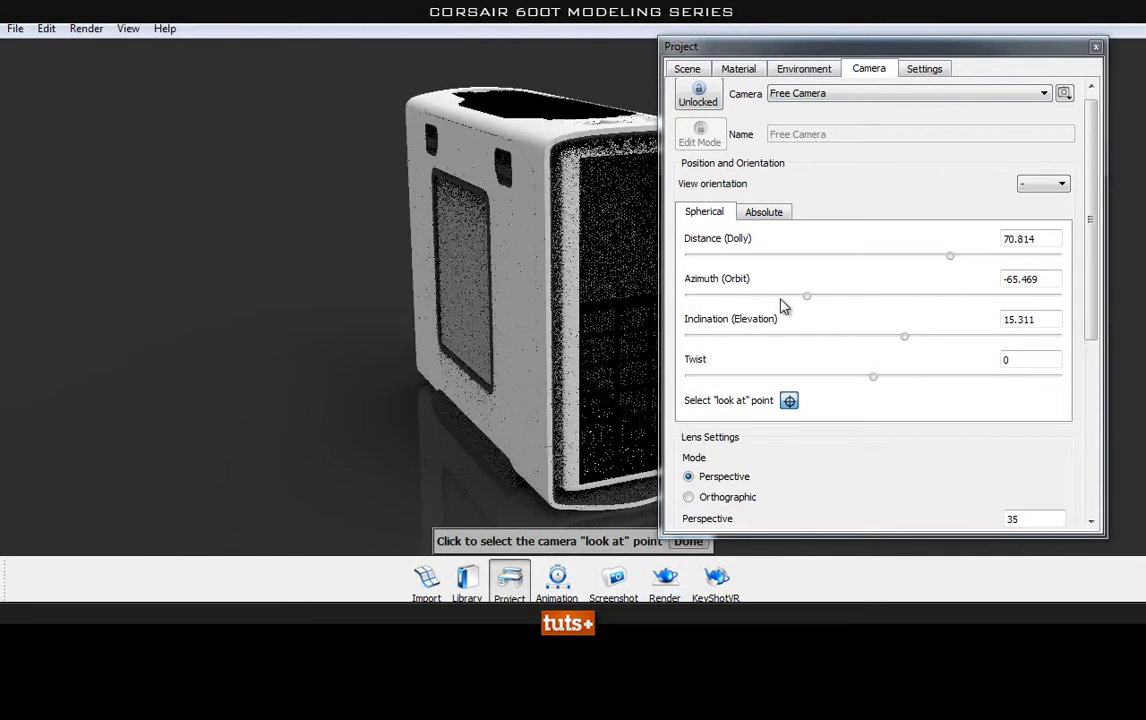
# - Set the camera distance to 70 and the azimuth to 60
pyautogui.moveTo(808, 296)
pyautogui.mouseDown()
pyautogui.moveTo(857, 297)
pyautogui.moveTo(795, 294)
pyautogui.moveTo(808, 294)
pyautogui.mouseUp()
pyautogui.moveTo(1039, 240); pyautogui.dragTo(954, 251)
pyautogui.write('70')
pyautogui.press('Tab')
pyautogui.write('60')
pyautogui.press('Tab')
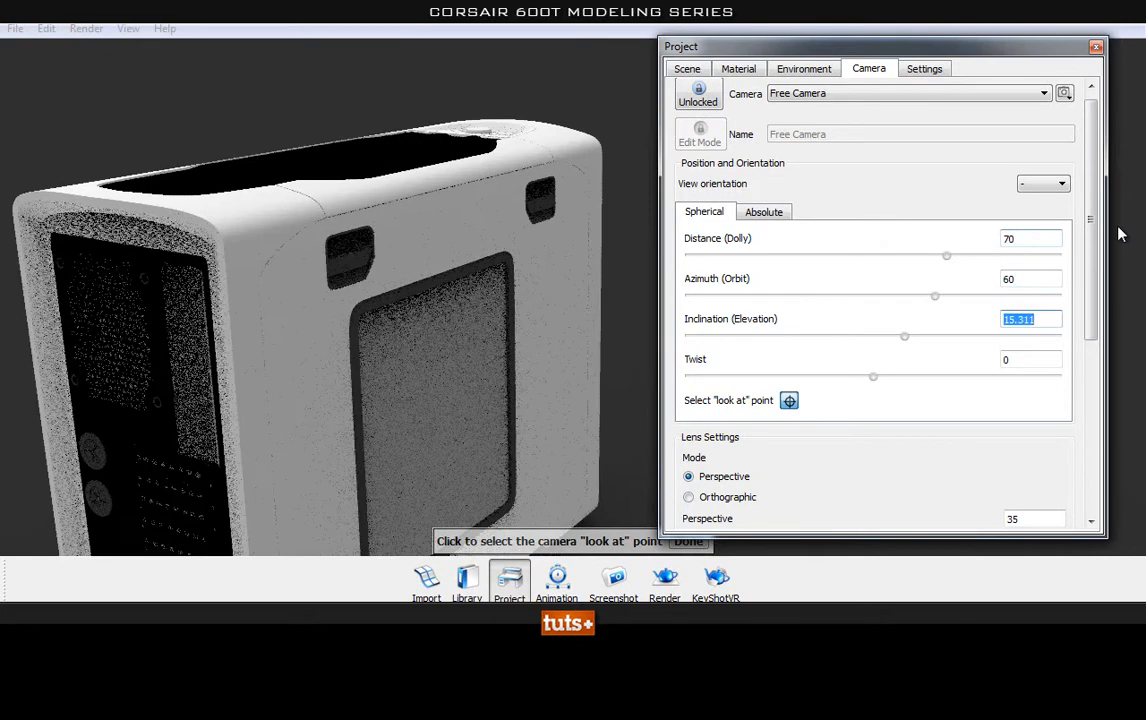
# - Try a camera azimuth of -90
pyautogui.moveTo(1038, 281); pyautogui.dragTo(917, 261)
pyautogui.write('-')
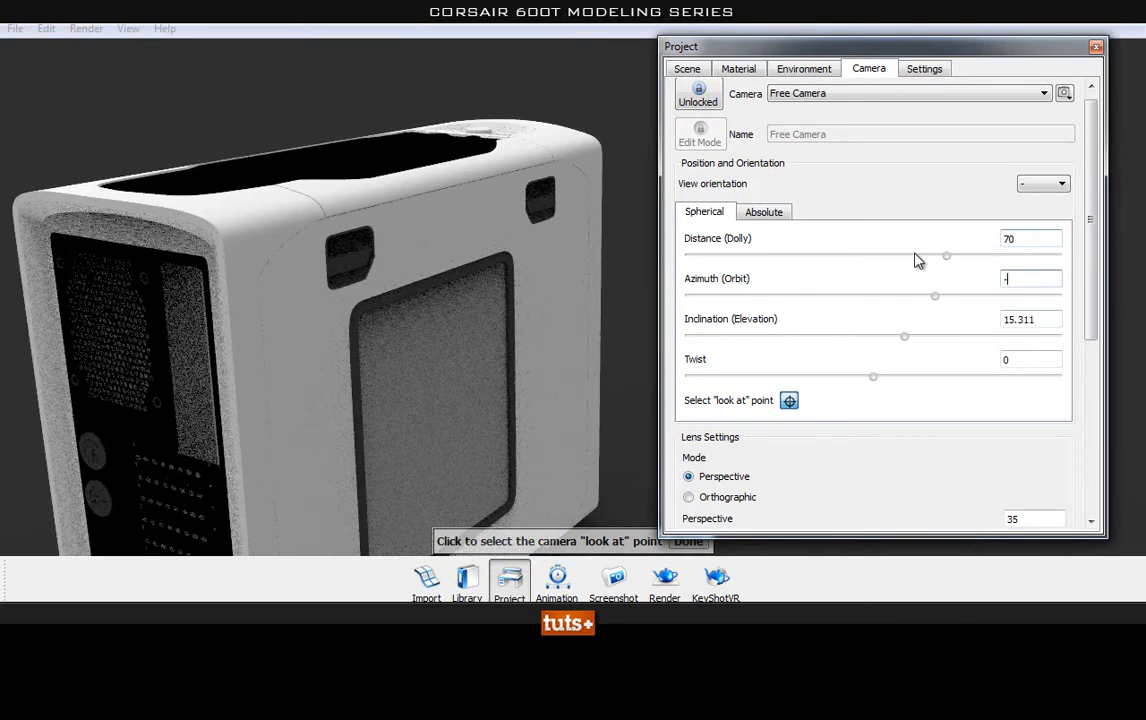
pyautogui.write('90')
pyautogui.press('Tab')
# - Set the camera azimuth to -60 and inclination to 15, and pick a look-at point on the case's front edge
pyautogui.moveTo(1029, 281); pyautogui.dragTo(839, 230)
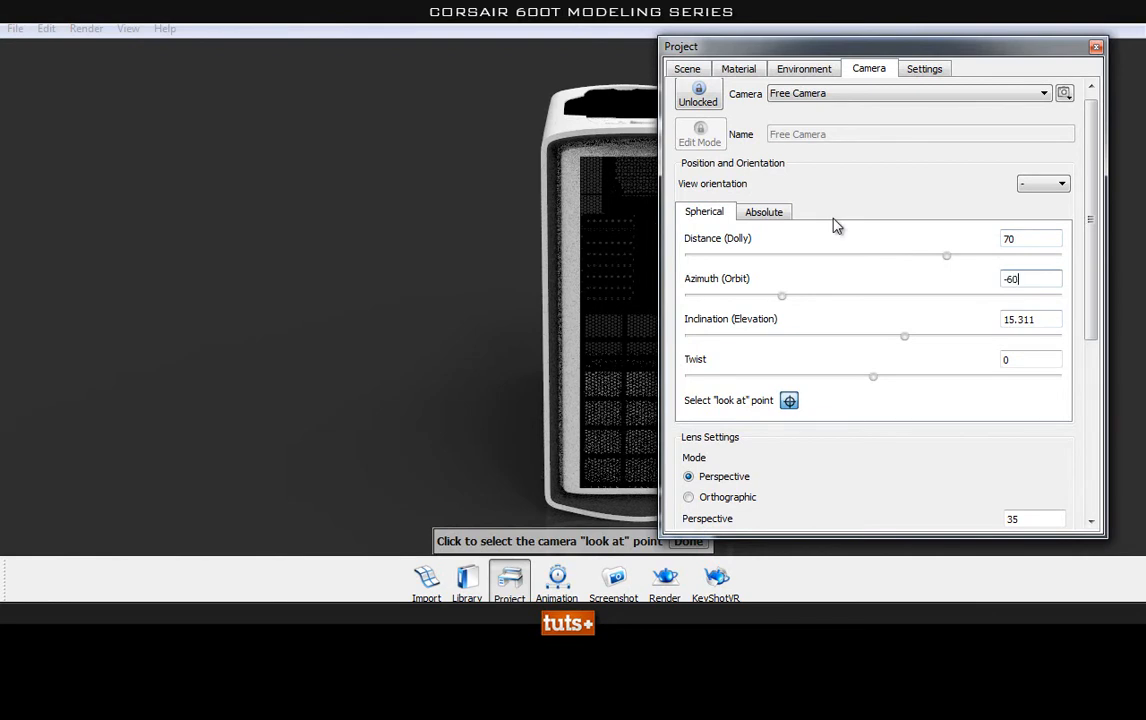
pyautogui.write('-60')
pyautogui.press('Tab')
pyautogui.write('15')
pyautogui.press('Tab')
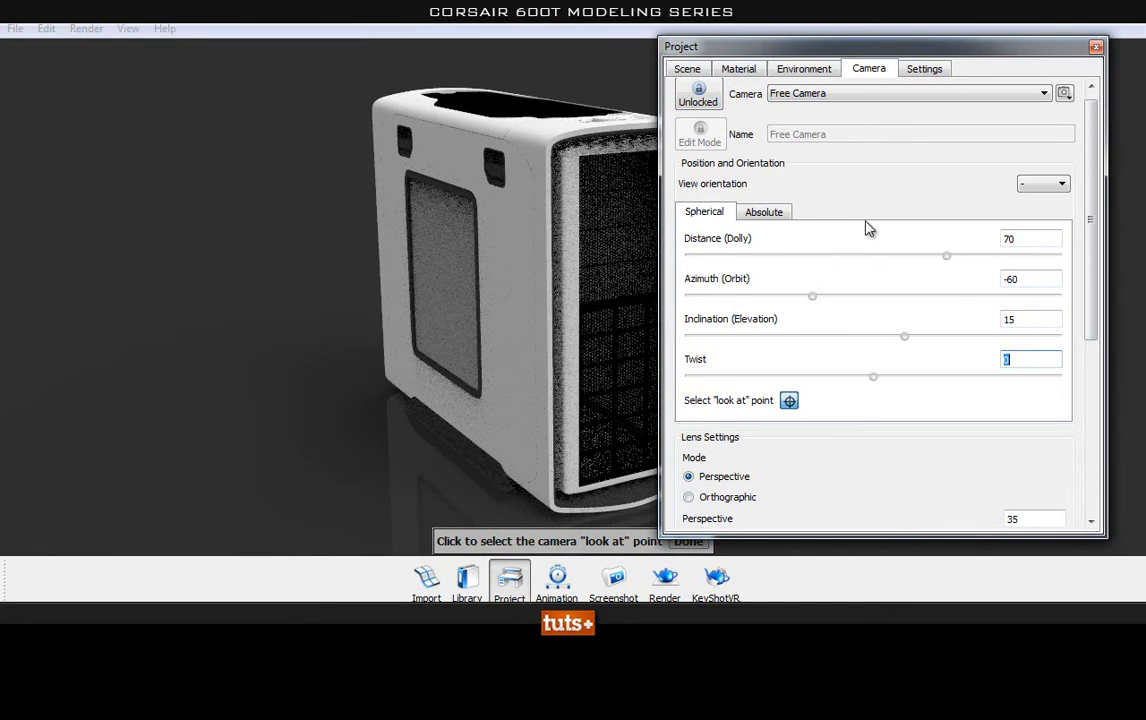
pyautogui.click(789, 401)
pyautogui.click(568, 327)
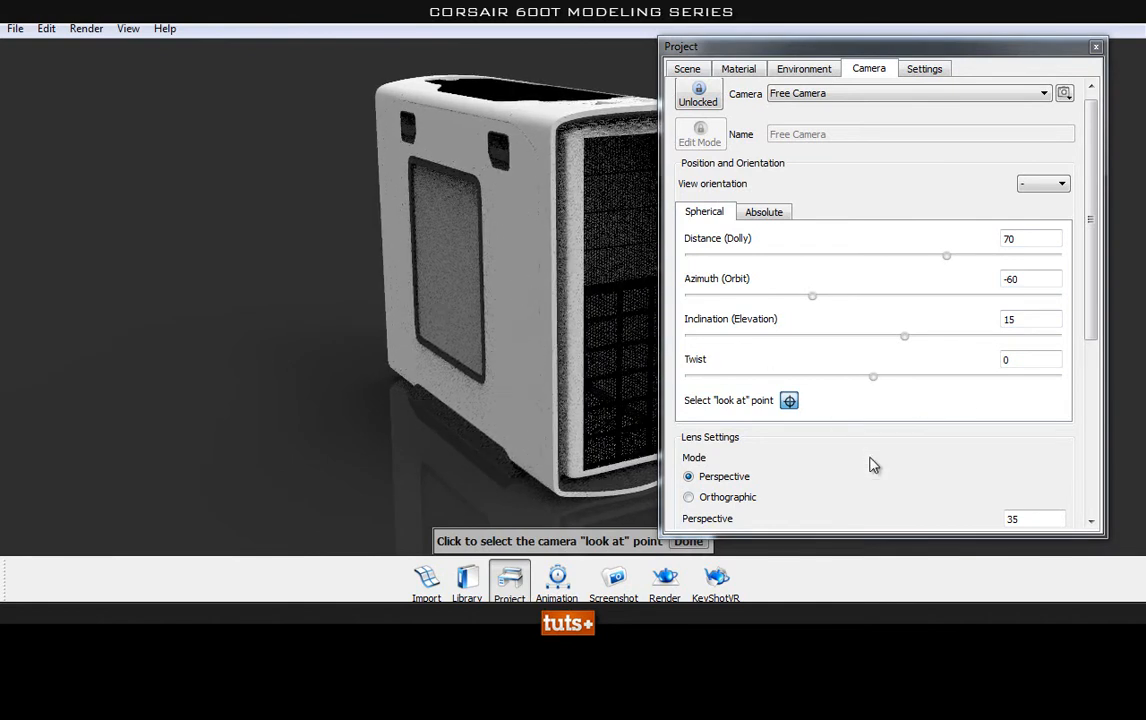
# - Try a slightly different focal length in the lens settings, and set it back to 35
pyautogui.scroll(-2, 1094, 236)
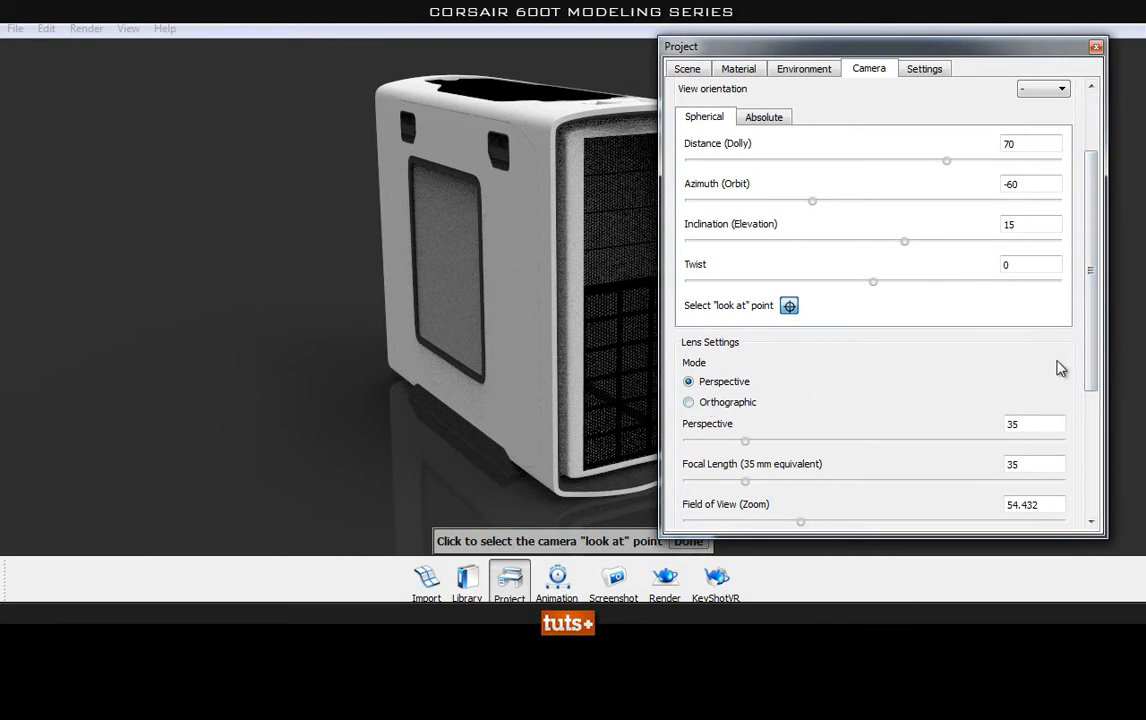
pyautogui.scroll(-1, 1092, 310)
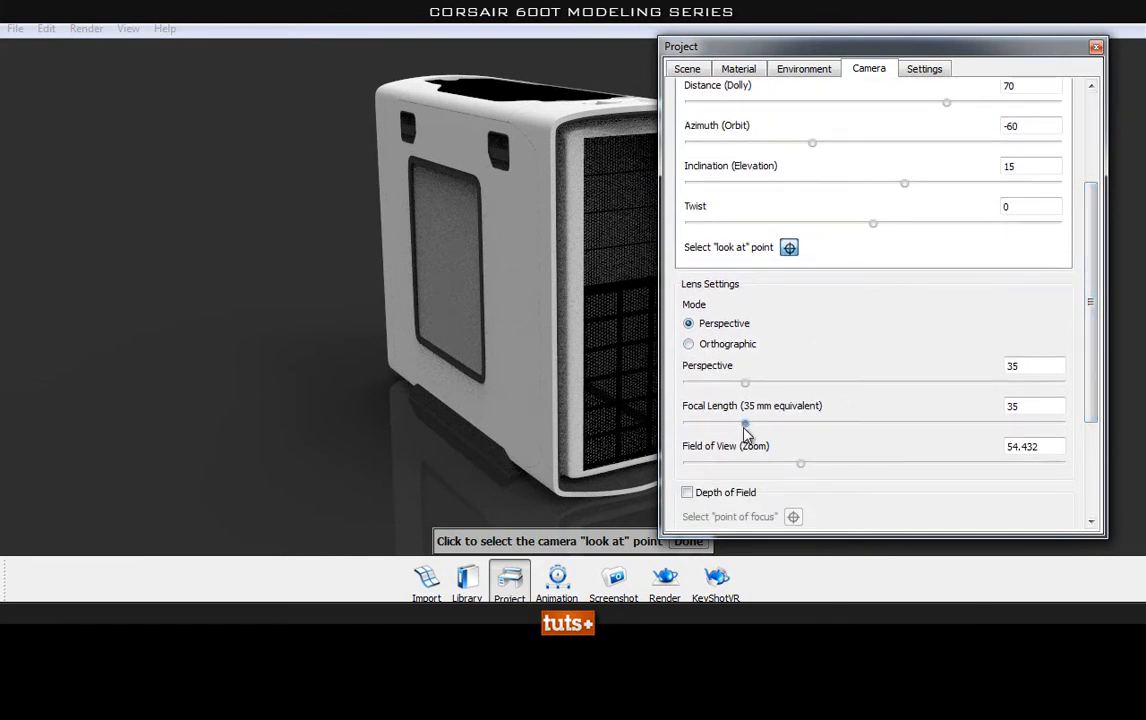
pyautogui.moveTo(744, 424)
pyautogui.mouseDown()
pyautogui.moveTo(818, 427)
pyautogui.moveTo(748, 424)
pyautogui.mouseUp()
pyautogui.doubleClick(1031, 405)
pyautogui.write('35')
pyautogui.press('Tab')
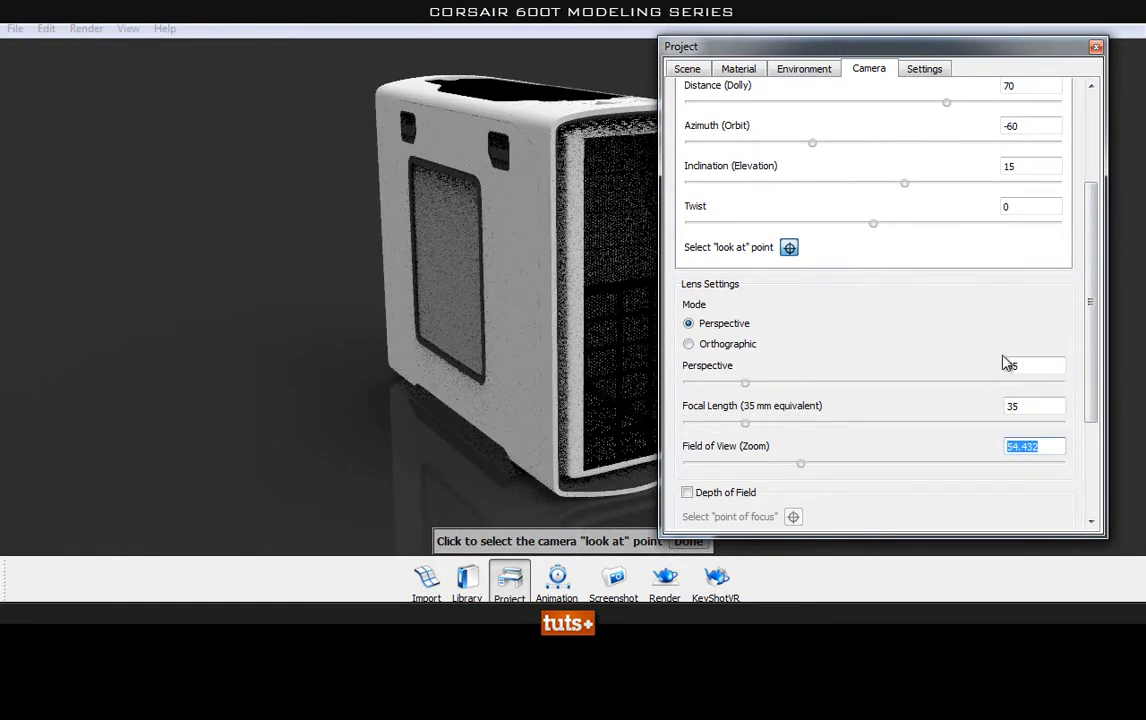
# - Review the depth of field and remaining camera options, and view the scene's resolution, adjustment and quality settings
pyautogui.moveTo(1092, 256); pyautogui.dragTo(1096, 360)
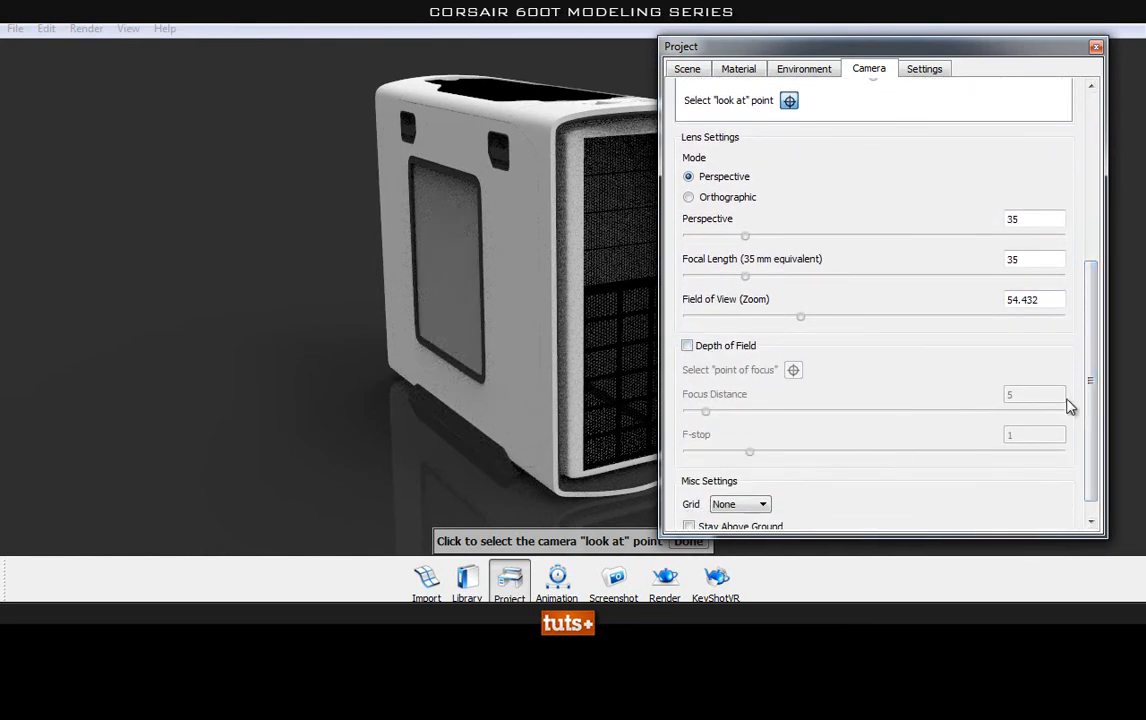
pyautogui.moveTo(1097, 330); pyautogui.dragTo(1090, 190)
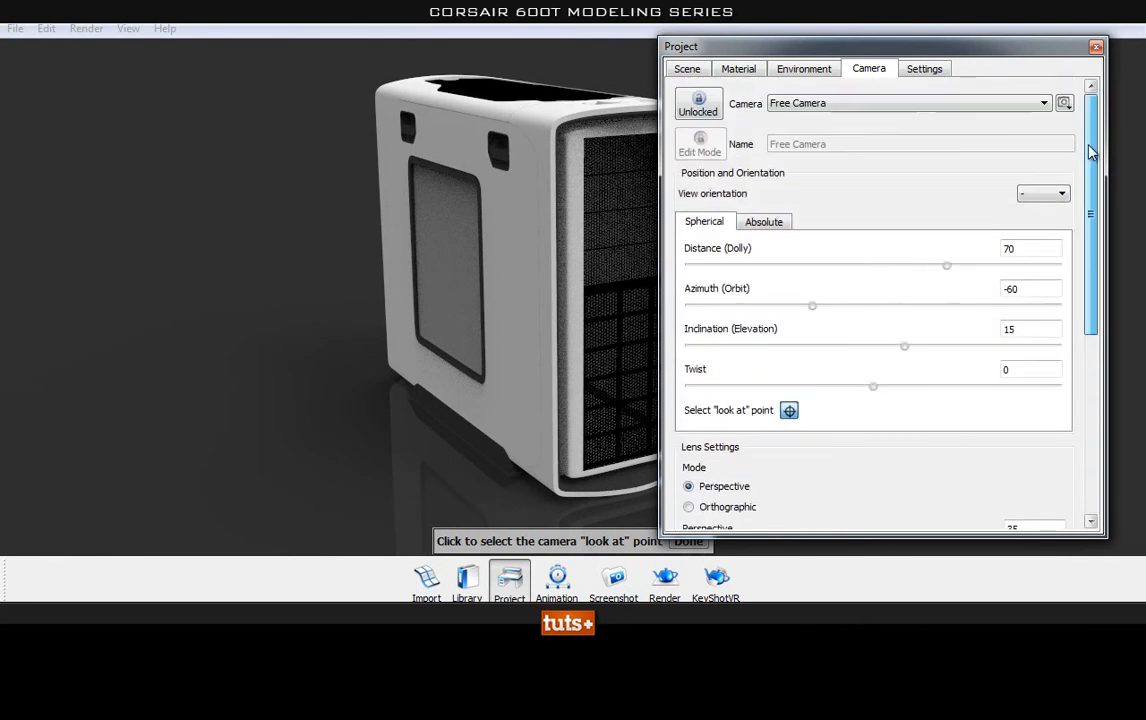
pyautogui.click(924, 68)
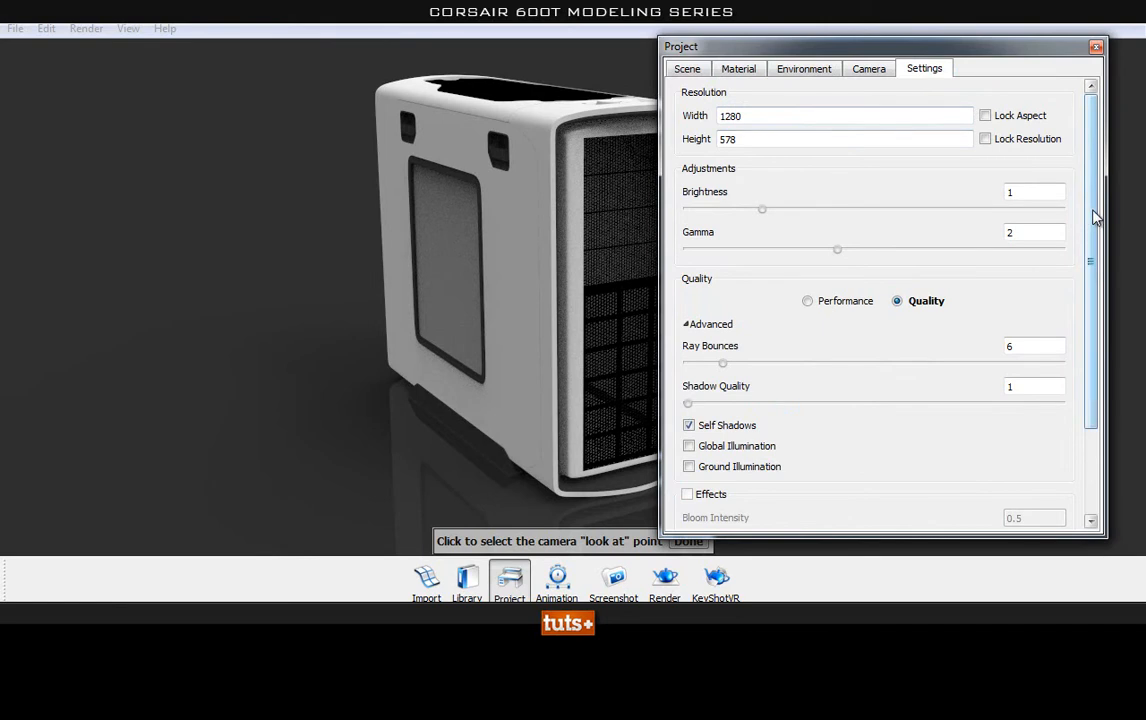
pyautogui.scroll(-1, 1095, 227)
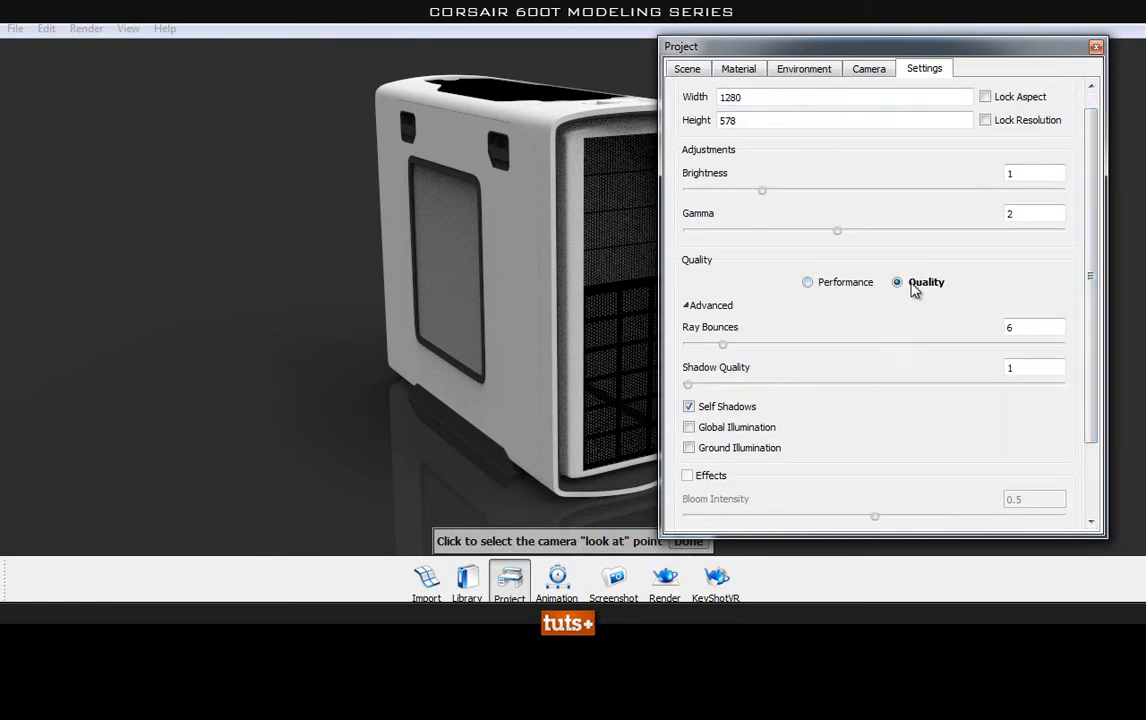